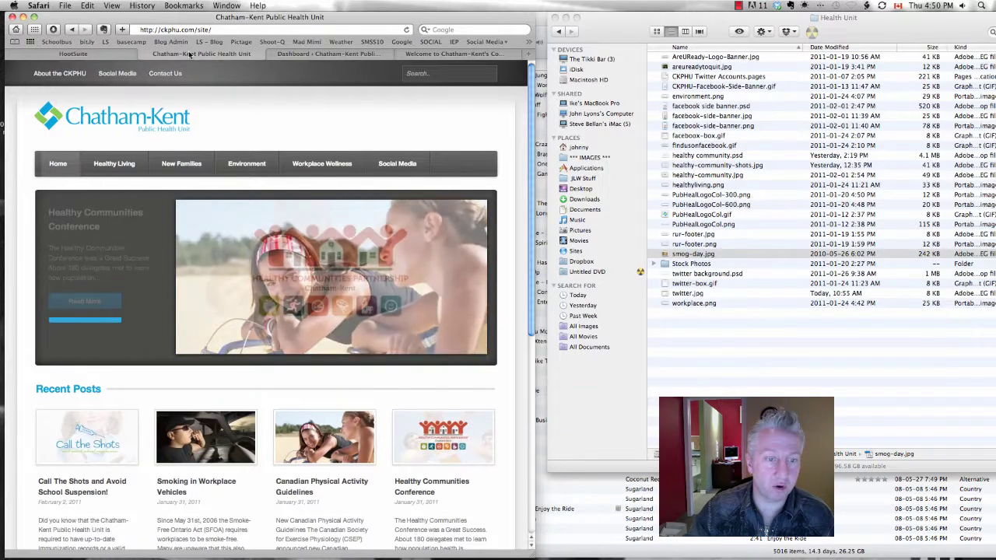
From the admin dashboard, start a blank post via Posts > Add New
{"action": "left_click", "coordinate": [316, 55]}
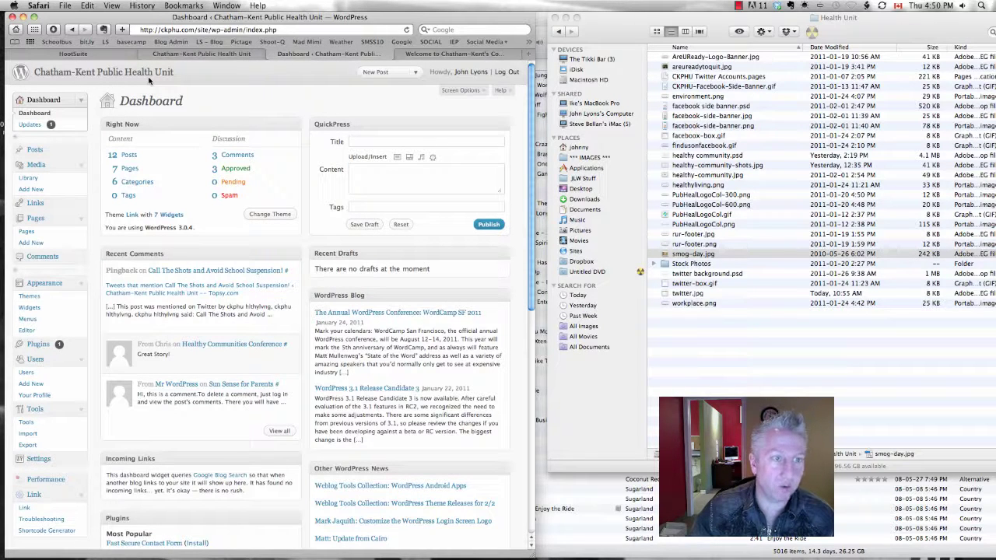
{"action": "left_click", "coordinate": [81, 150]}
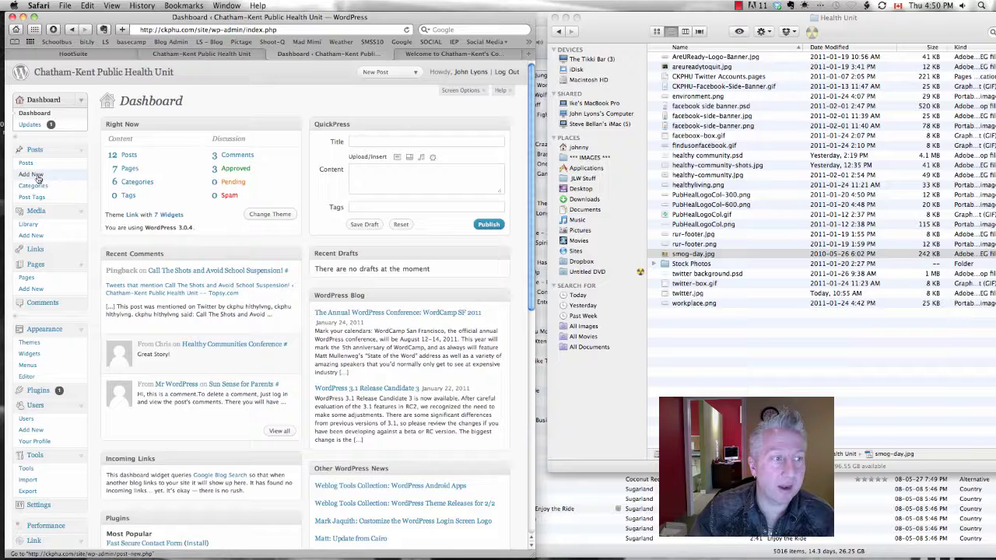
{"action": "left_click", "coordinate": [36, 176]}
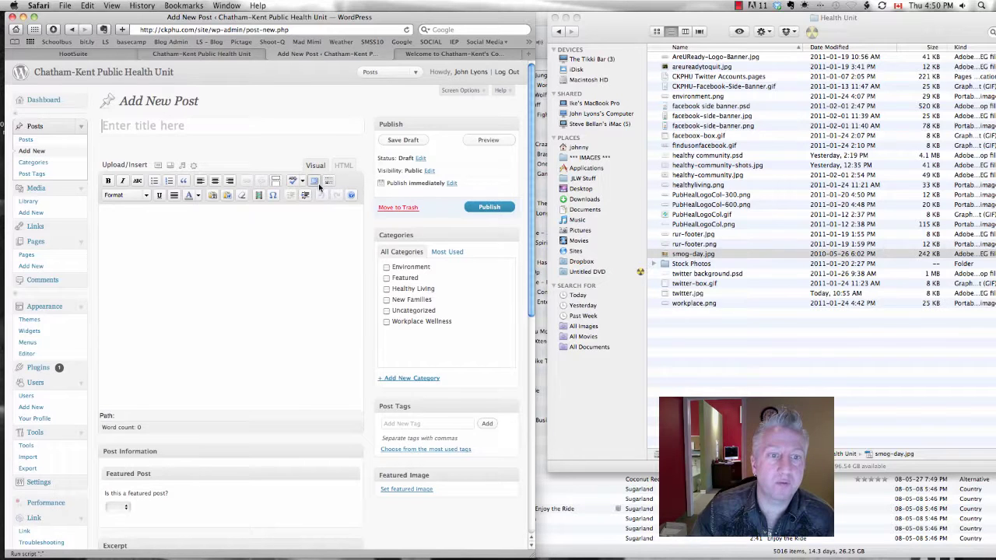
Paste the smog-advisory article into the post body
{"action": "left_click", "coordinate": [329, 181]}
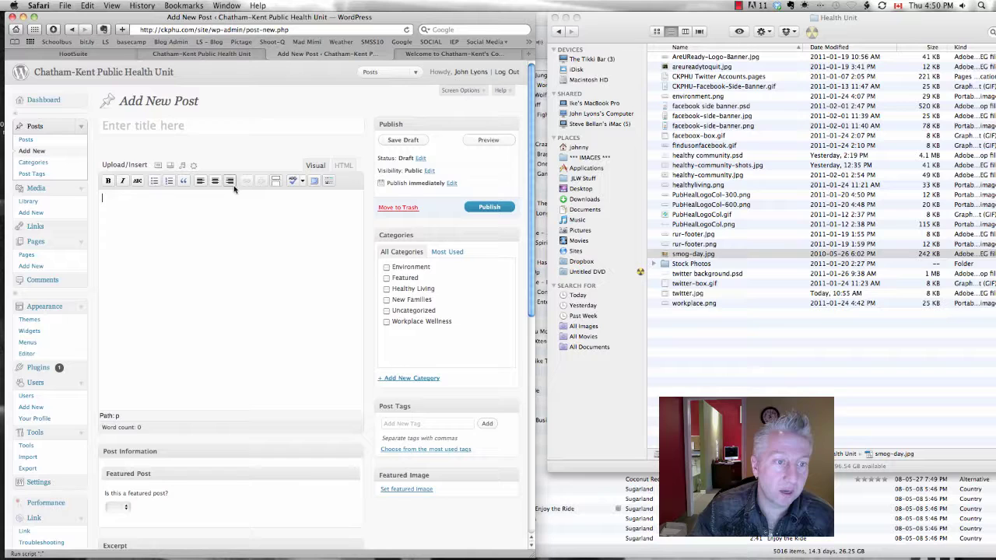
{"action": "left_click", "coordinate": [329, 180]}
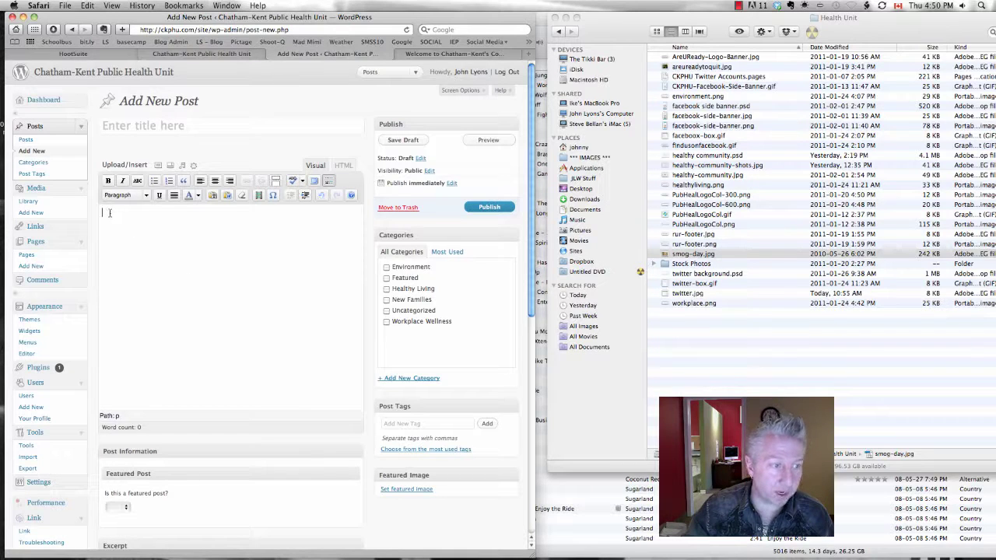
{"action": "key", "text": "super+v"}
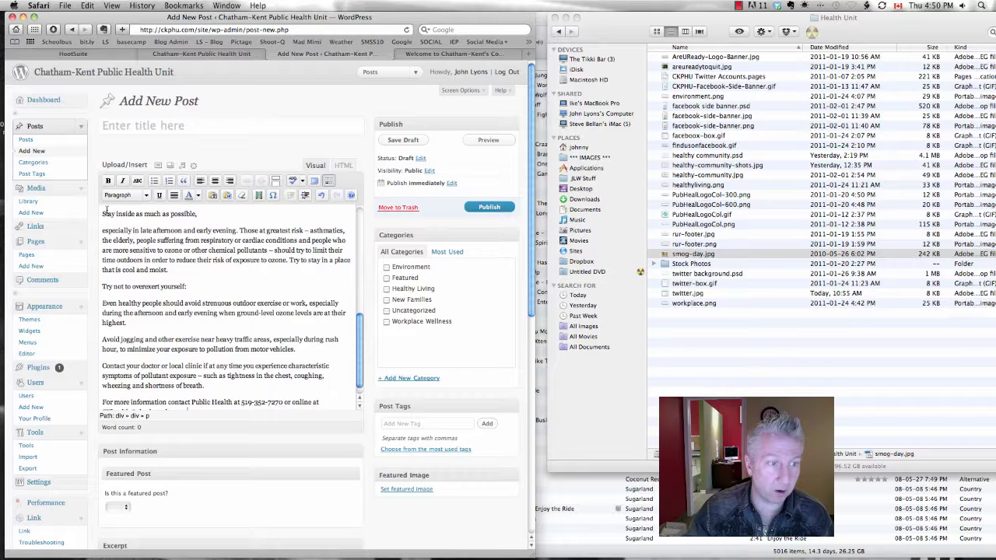
{"action": "scroll", "coordinate": [360, 363], "scroll_direction": "down", "scroll_amount": 1}
{"action": "left_click_drag", "start_coordinate": [360, 362], "coordinate": [354, 209]}
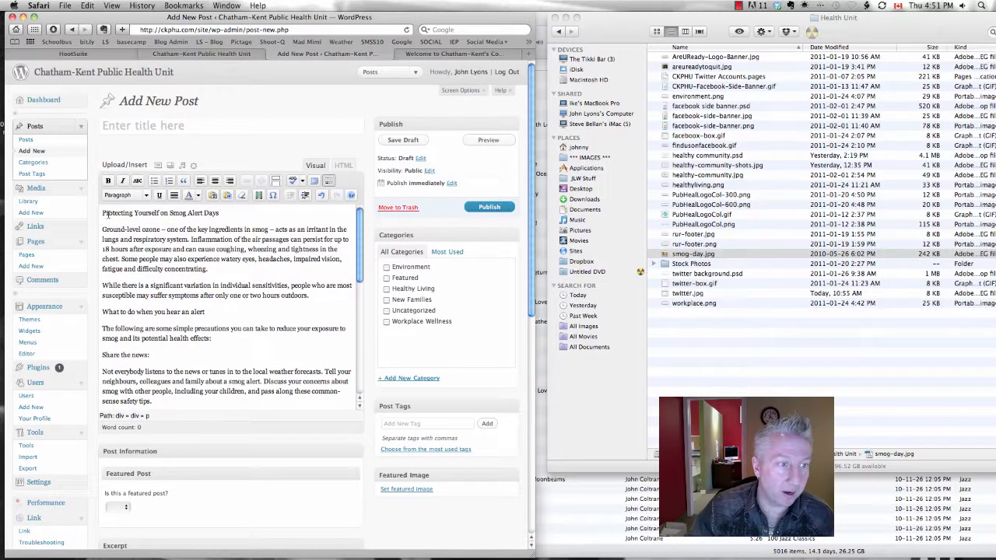
Move the heading 'Protecting Yourself on Smog Alert Days' into the title and remove the empty first line
{"action": "left_click_drag", "start_coordinate": [105, 214], "coordinate": [221, 213]}
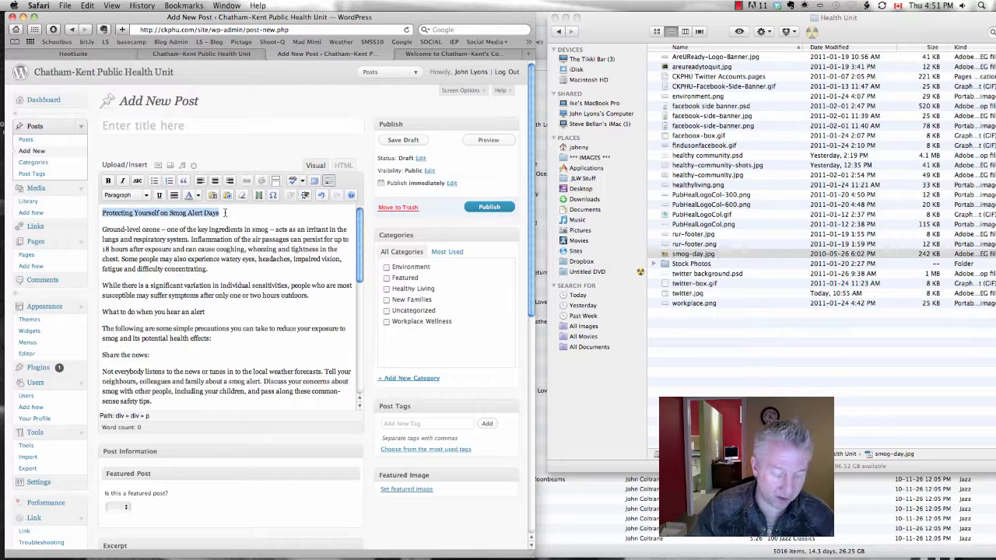
{"action": "key", "text": "super+x"}
{"action": "left_click", "coordinate": [116, 125]}
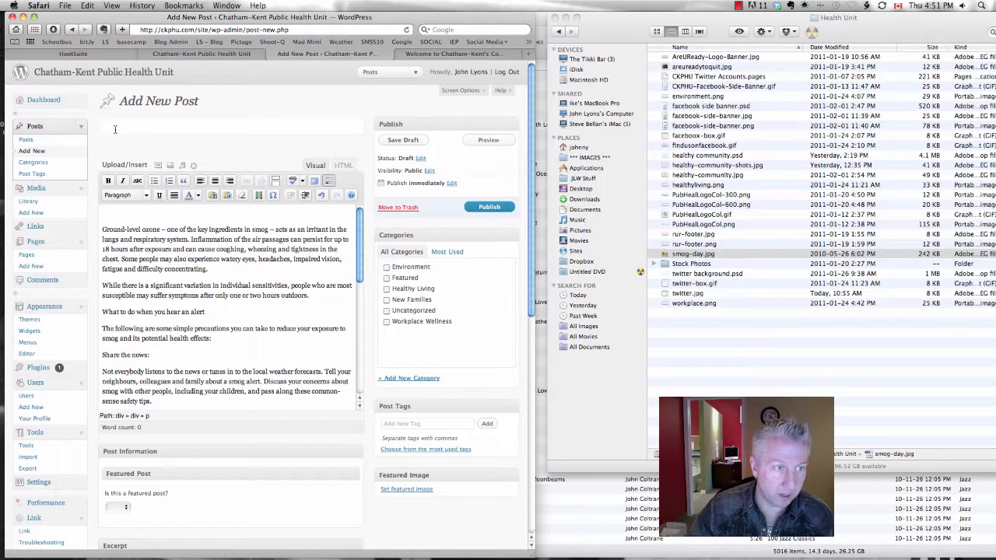
{"action": "key", "text": "super+v"}
{"action": "left_click", "coordinate": [113, 218]}
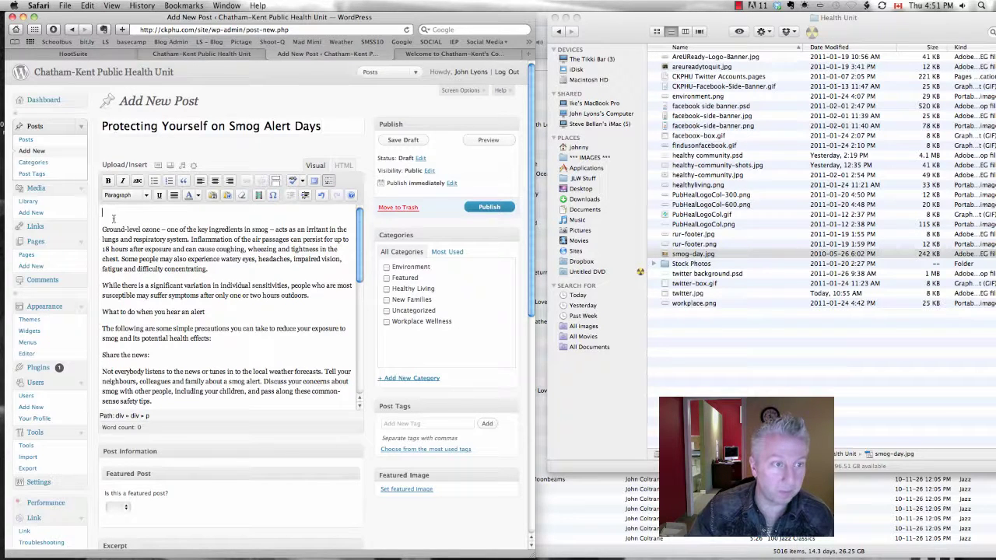
{"action": "key", "text": "BackSpace"}
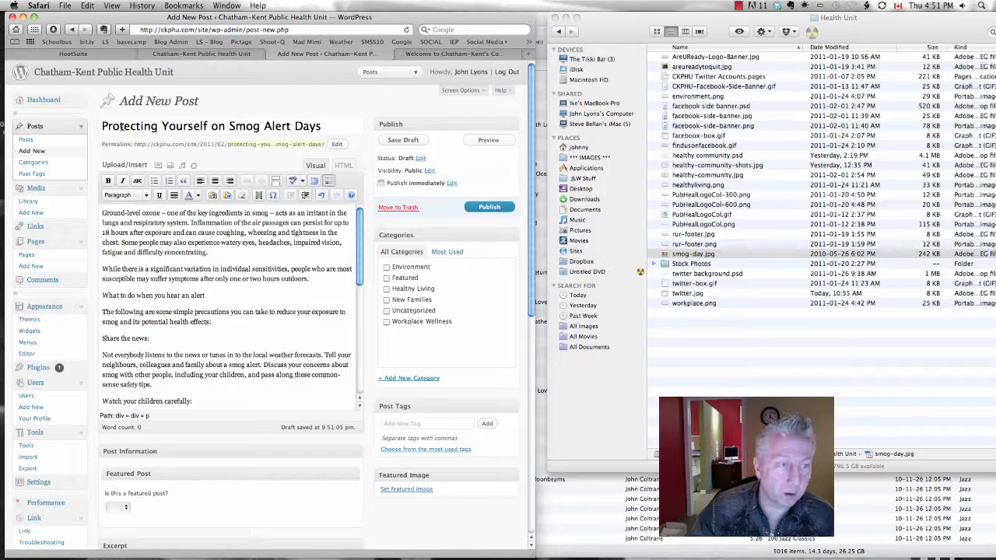
Add a question mark to the end of the 'What to do when you hear an alert' line
{"action": "left_click_drag", "start_coordinate": [161, 126], "coordinate": [225, 126]}
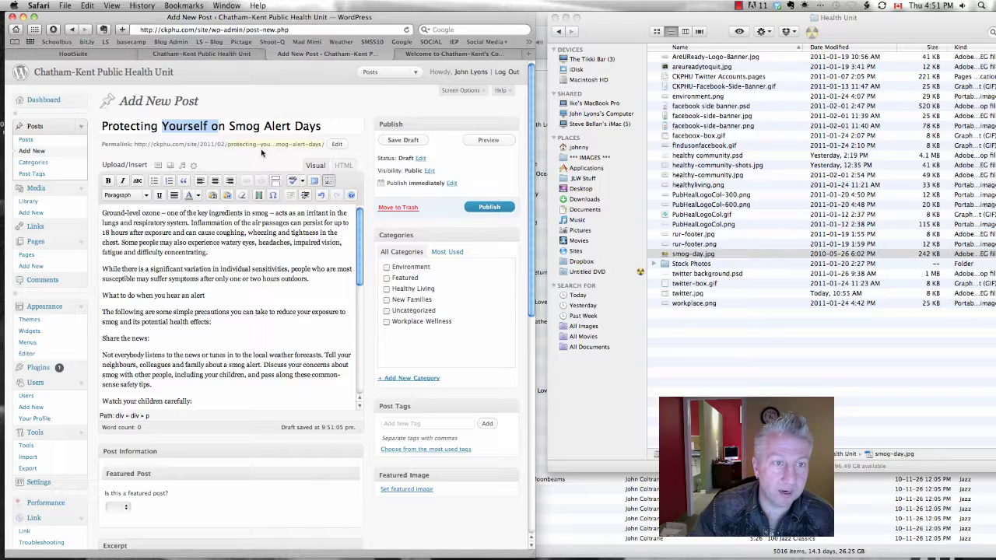
{"action": "key", "text": "Return"}
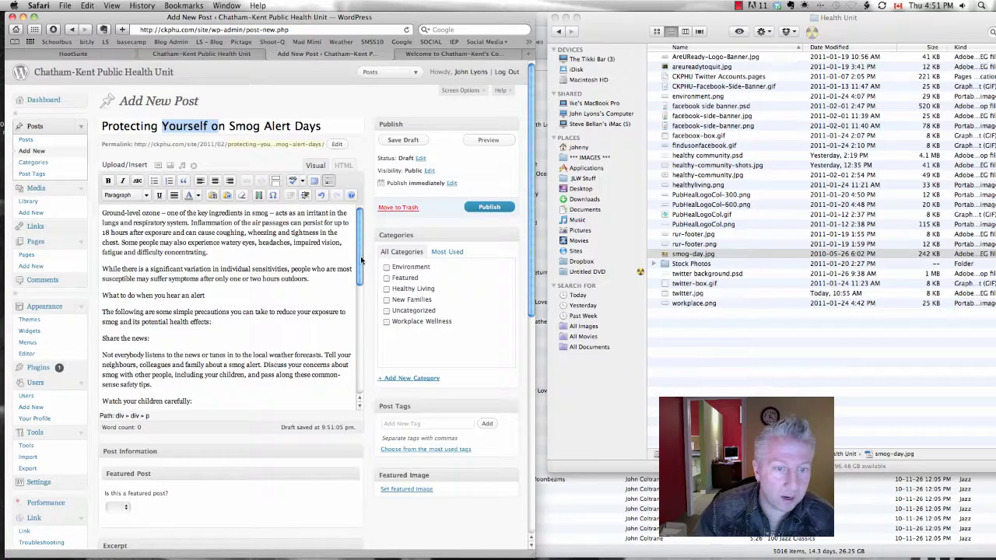
{"action": "scroll", "coordinate": [357, 254], "scroll_direction": "down", "scroll_amount": 5}
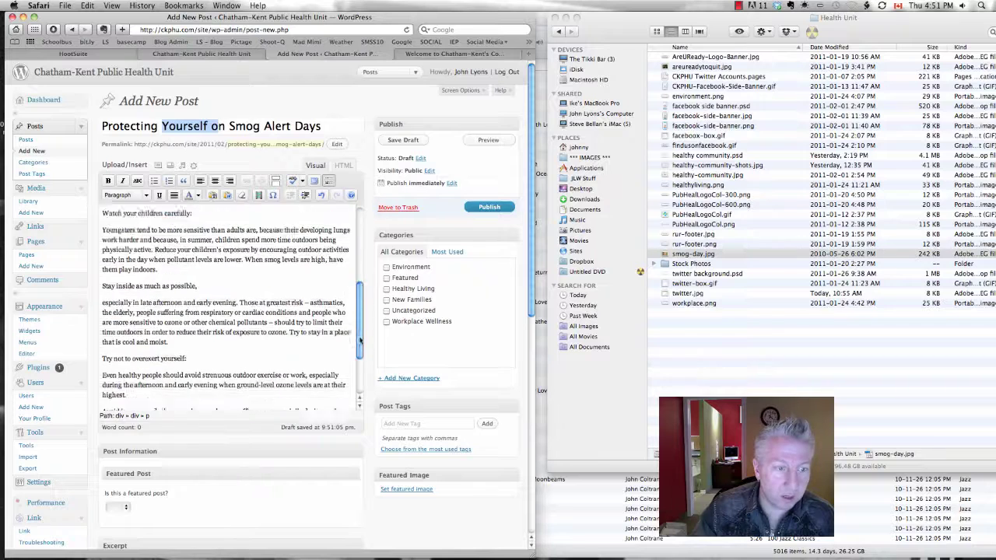
{"action": "scroll", "coordinate": [189, 238], "scroll_direction": "up", "scroll_amount": 5}
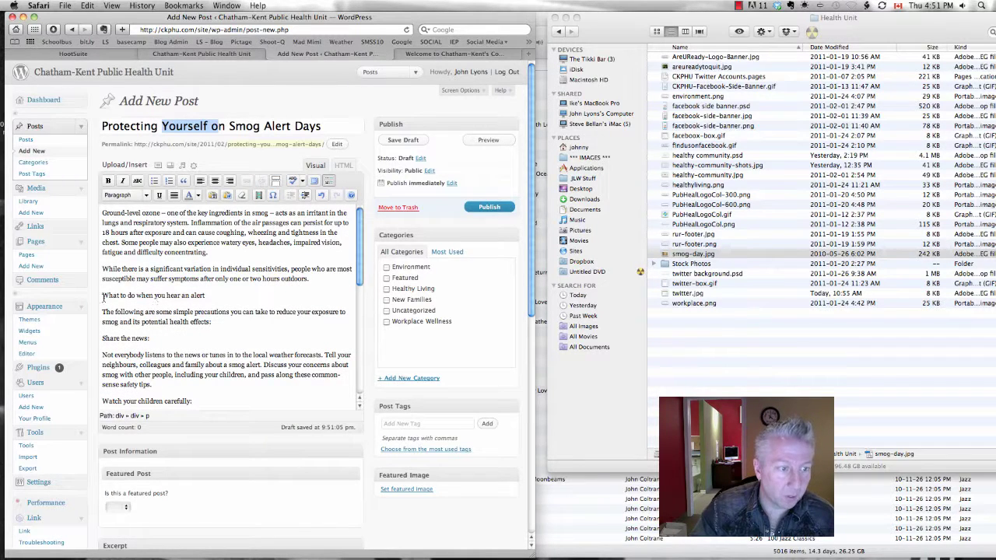
{"action": "left_click", "coordinate": [213, 294]}
{"action": "type", "text": "?"}
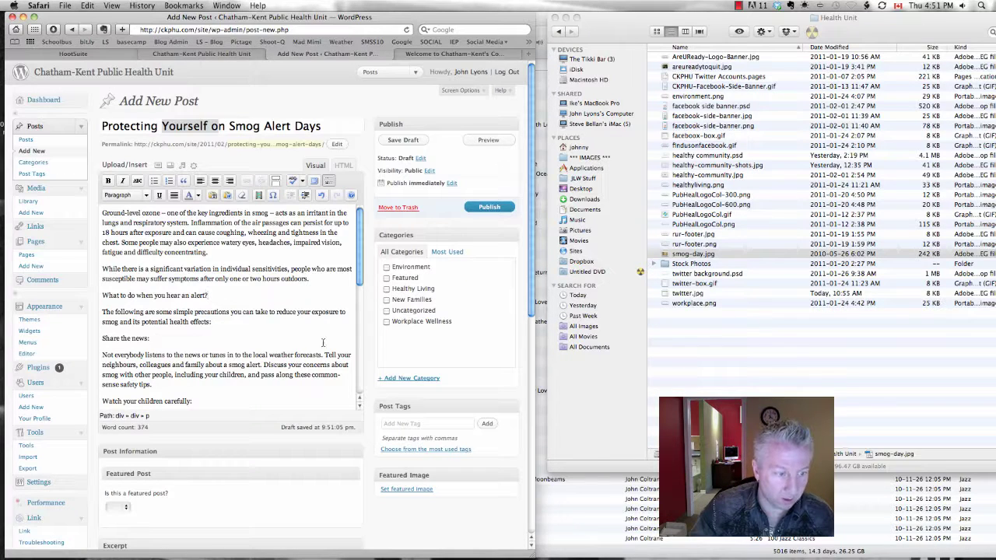
Bold the subheadings 'What to do when you hear an alert?', 'Share the news:' and 'Watch your children carefully:'
{"action": "left_click_drag", "start_coordinate": [208, 295], "coordinate": [102, 294]}
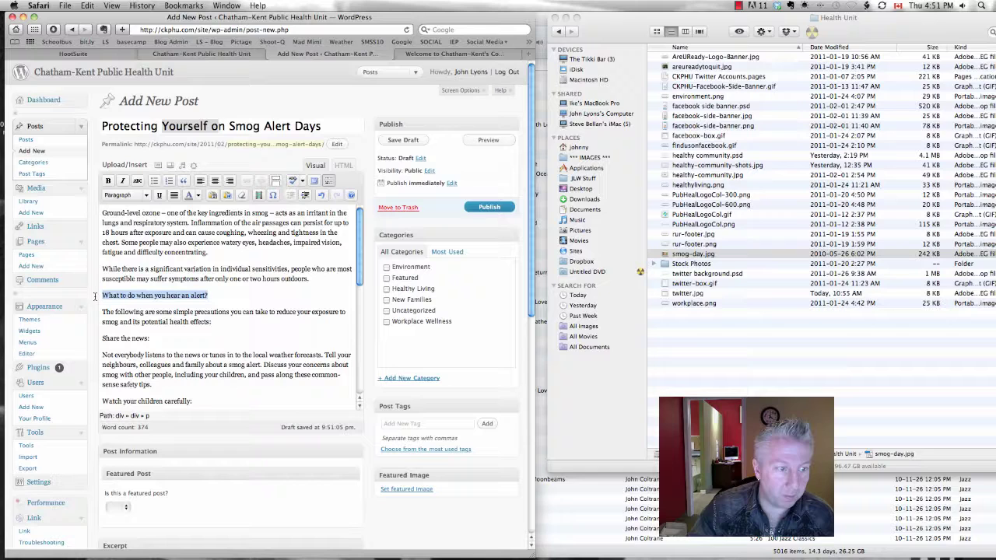
{"action": "left_click", "coordinate": [107, 181]}
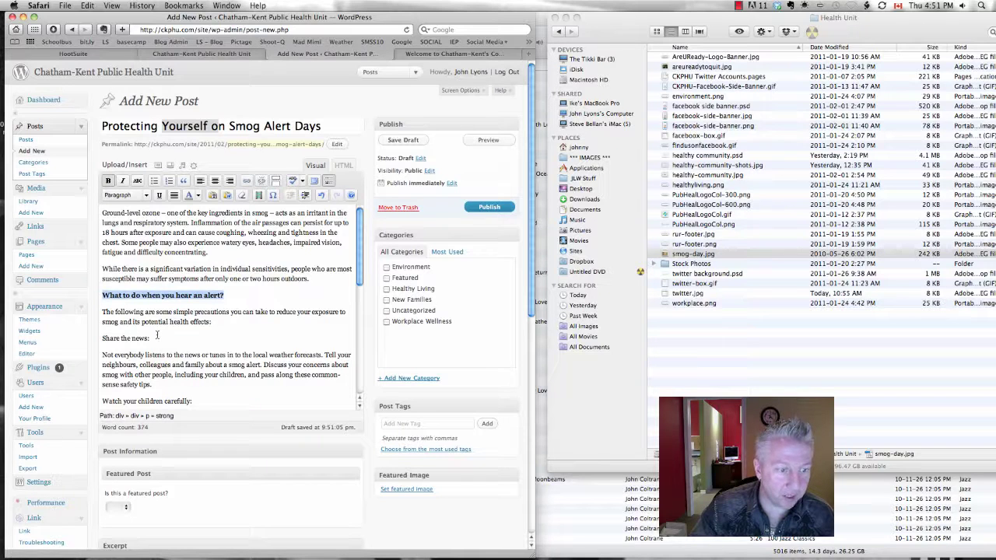
{"action": "left_click_drag", "start_coordinate": [158, 337], "coordinate": [102, 338]}
{"action": "left_click", "coordinate": [107, 180]}
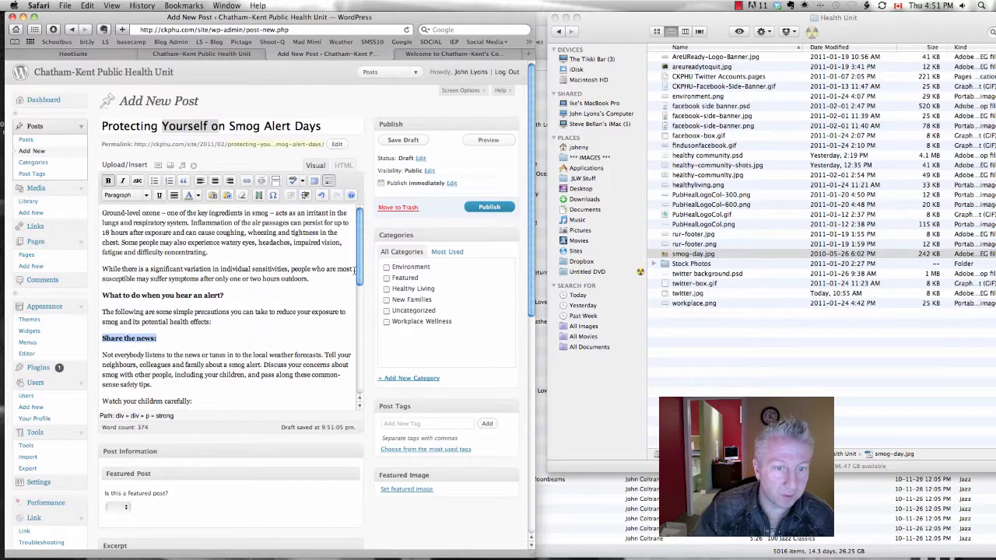
{"action": "scroll", "coordinate": [233, 304], "scroll_direction": "down", "scroll_amount": 5}
{"action": "left_click_drag", "start_coordinate": [192, 298], "coordinate": [102, 298]}
{"action": "left_click", "coordinate": [108, 180]}
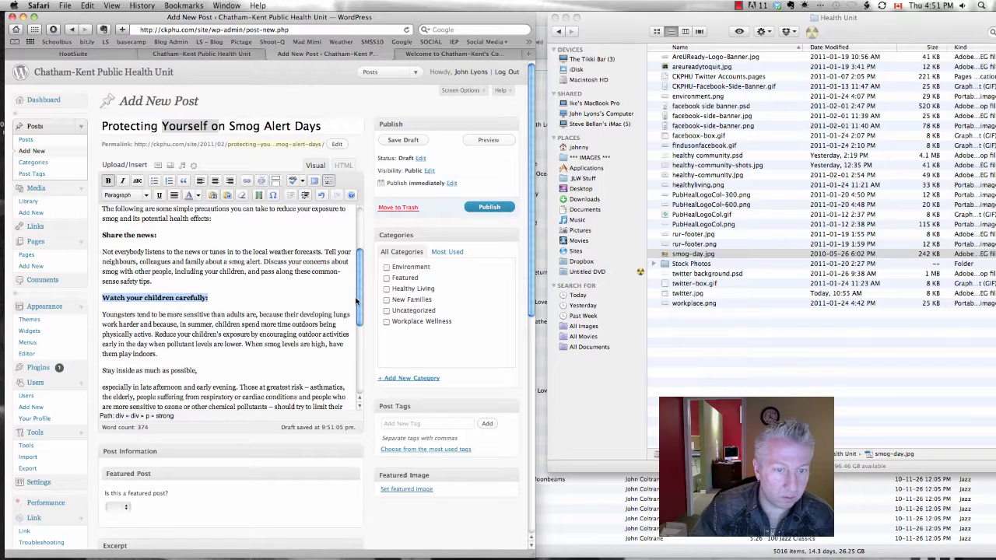
Bold the subheadings 'Stay inside as much as possible,' and 'Try not to overexert yourself:'
{"action": "scroll", "coordinate": [356, 301], "scroll_direction": "down", "scroll_amount": 3}
{"action": "left_click_drag", "start_coordinate": [203, 307], "coordinate": [102, 308]}
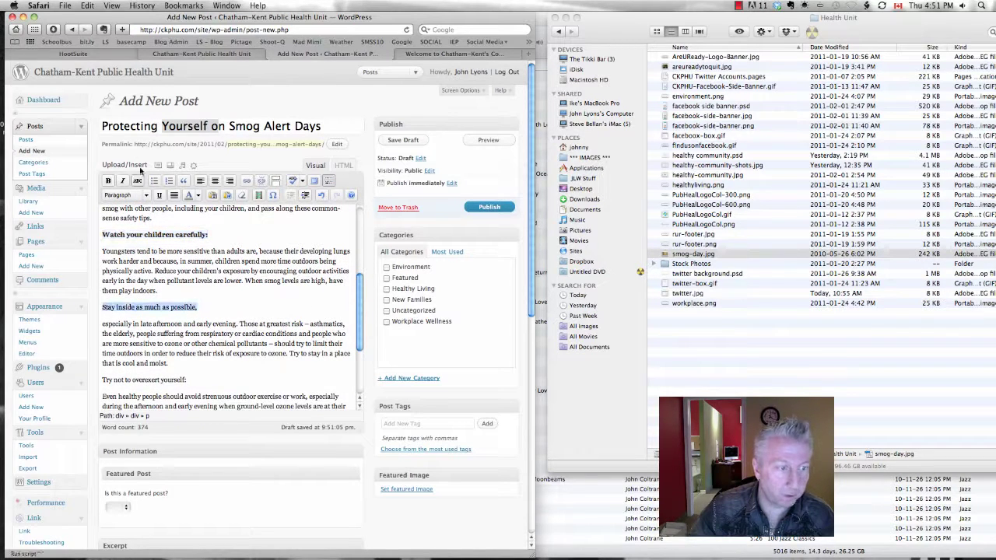
{"action": "left_click", "coordinate": [108, 180]}
{"action": "left_click_drag", "start_coordinate": [360, 305], "coordinate": [360, 350]}
{"action": "left_click_drag", "start_coordinate": [207, 273], "coordinate": [102, 273]}
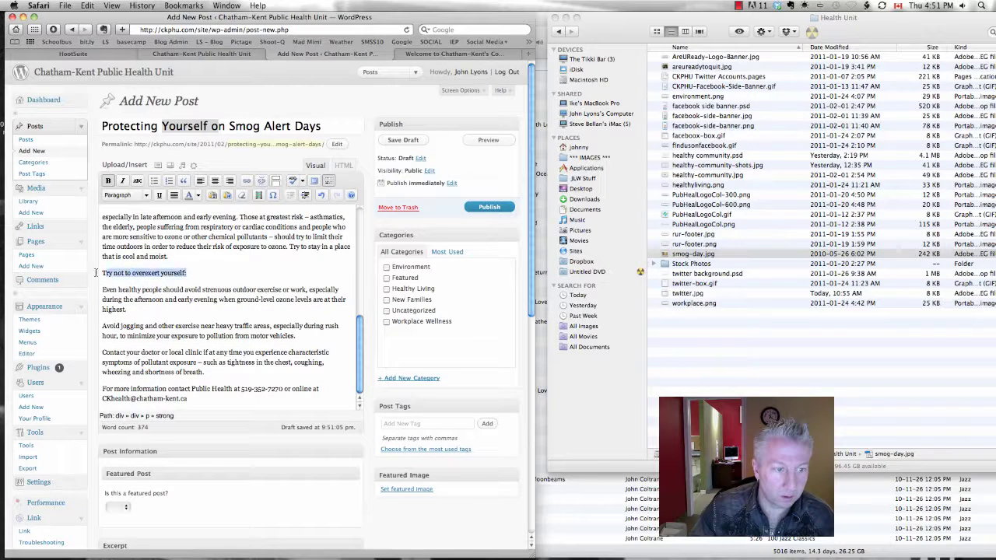
{"action": "left_click", "coordinate": [109, 180]}
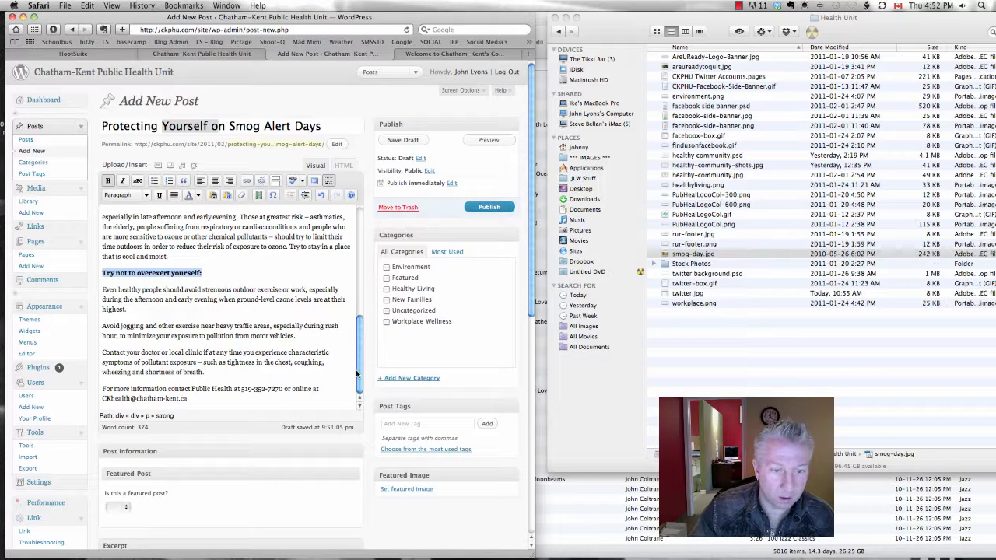
{"action": "left_click_drag", "start_coordinate": [358, 373], "coordinate": [358, 265]}
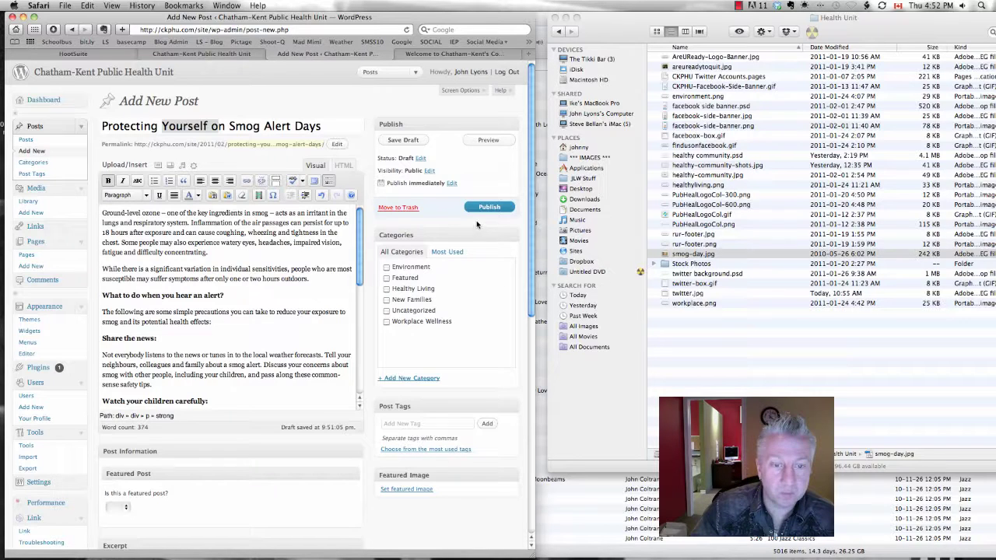
Tick the Environment and Featured categories for the post
{"action": "left_click", "coordinate": [386, 267]}
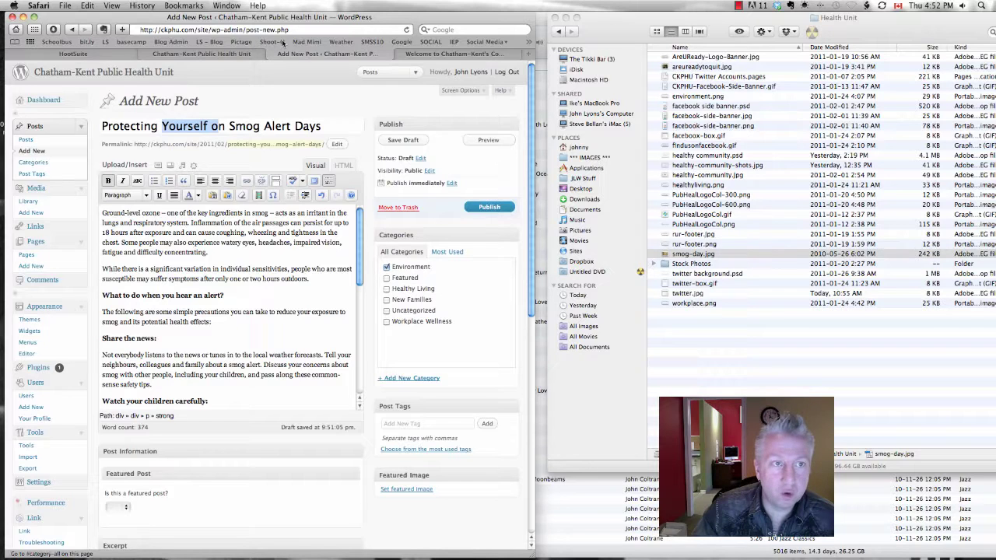
{"action": "left_click", "coordinate": [208, 55]}
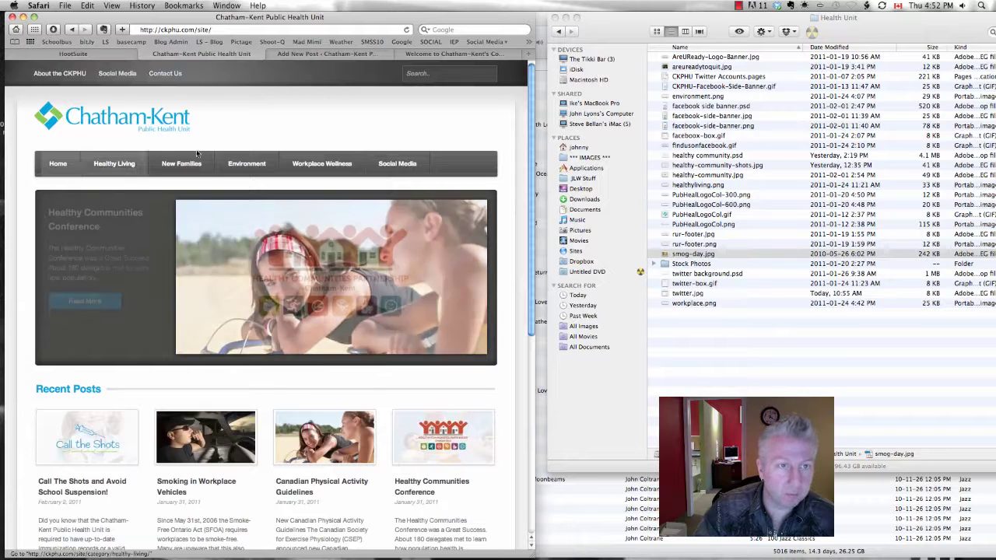
{"action": "left_click", "coordinate": [327, 54]}
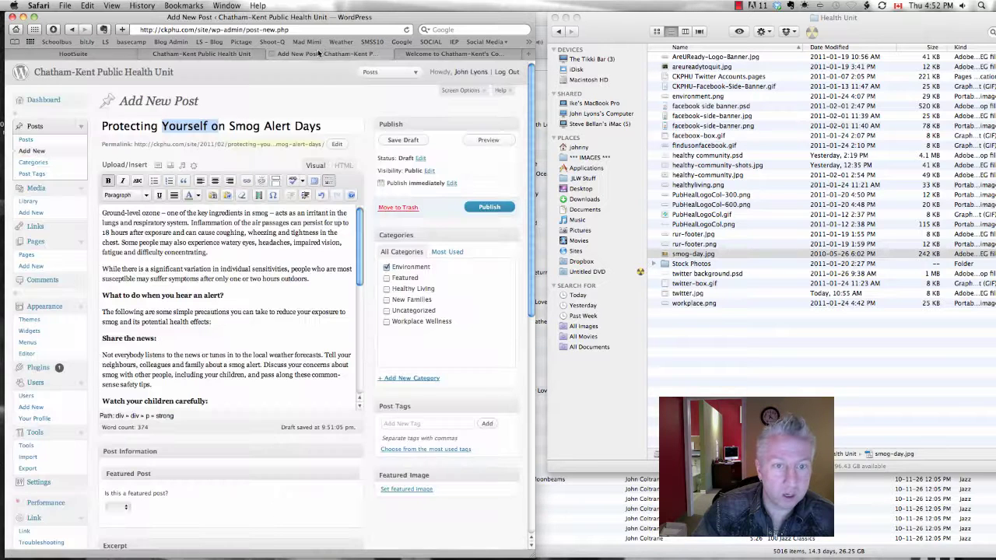
{"action": "left_click", "coordinate": [386, 279]}
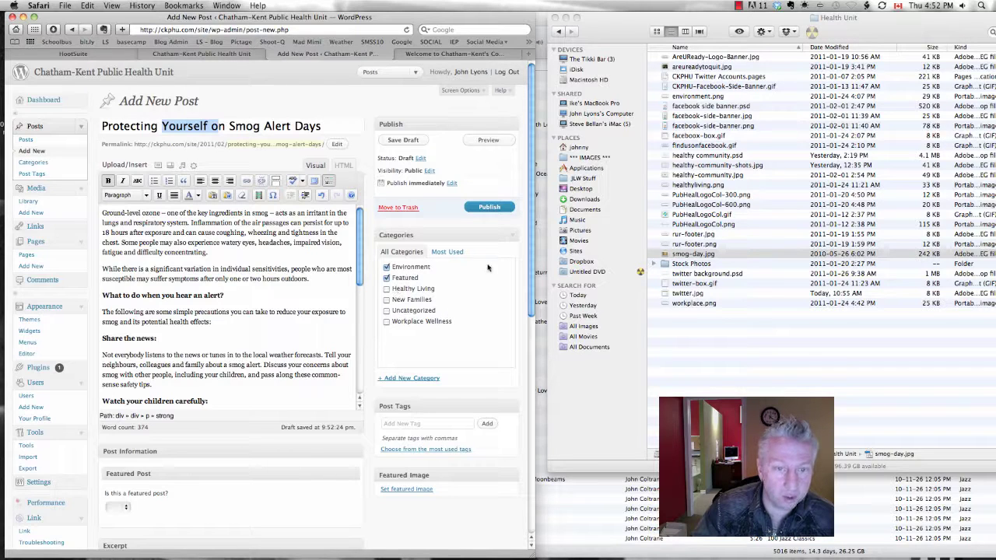
Upload smog-day.jpg, use it as the featured image, and save the image details
{"action": "scroll", "coordinate": [533, 297], "scroll_direction": "down", "scroll_amount": 5}
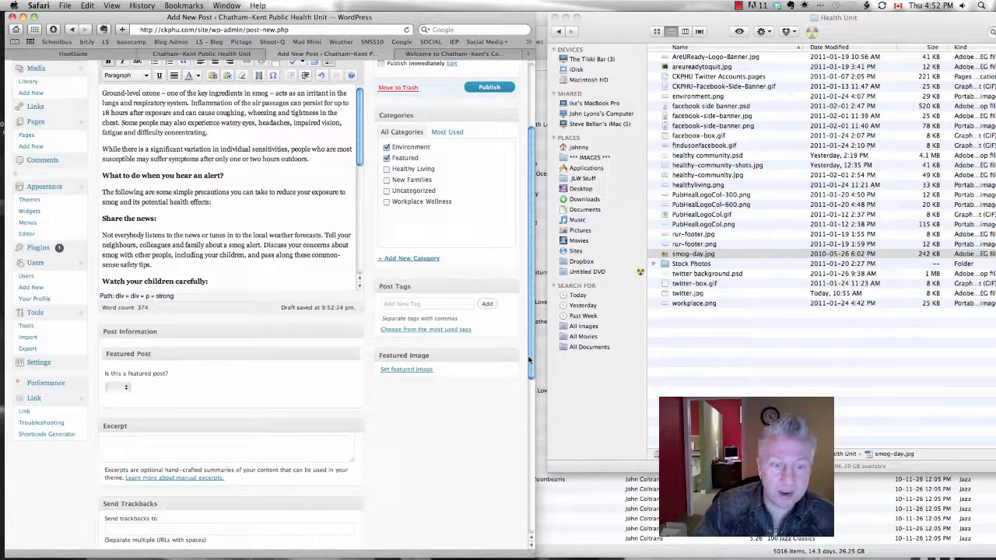
{"action": "scroll", "coordinate": [520, 314], "scroll_direction": "up", "scroll_amount": 4}
{"action": "left_click_drag", "start_coordinate": [530, 236], "coordinate": [530, 307]}
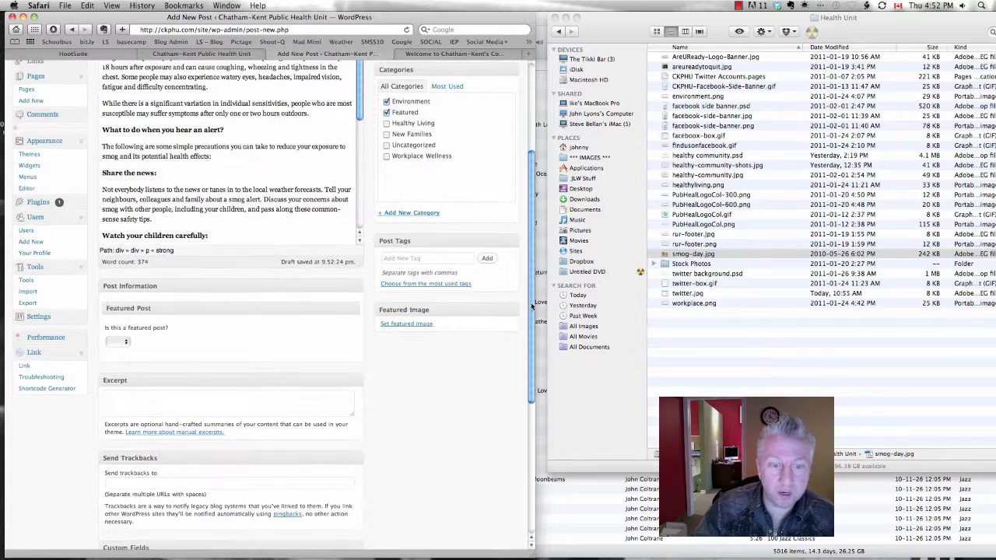
{"action": "left_click", "coordinate": [406, 325]}
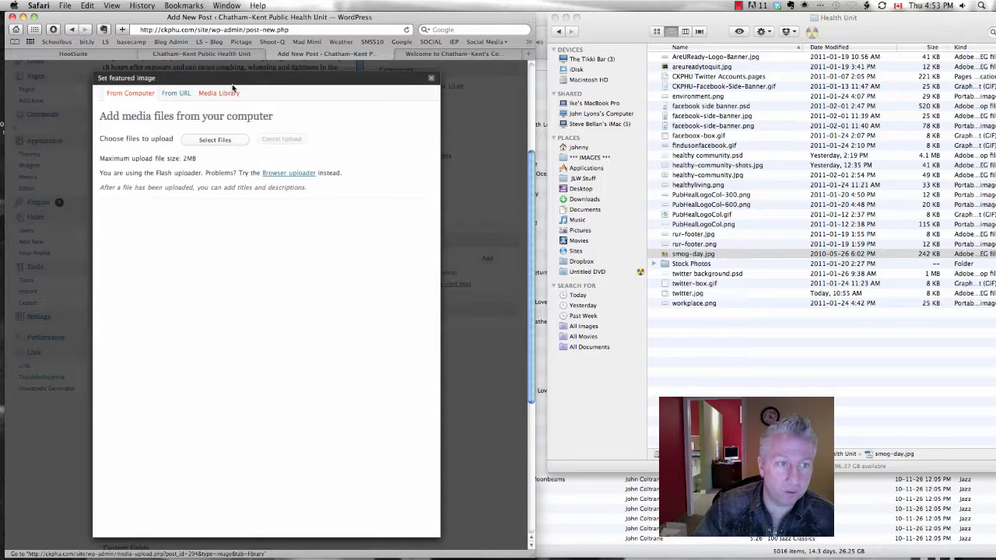
{"action": "left_click", "coordinate": [216, 141]}
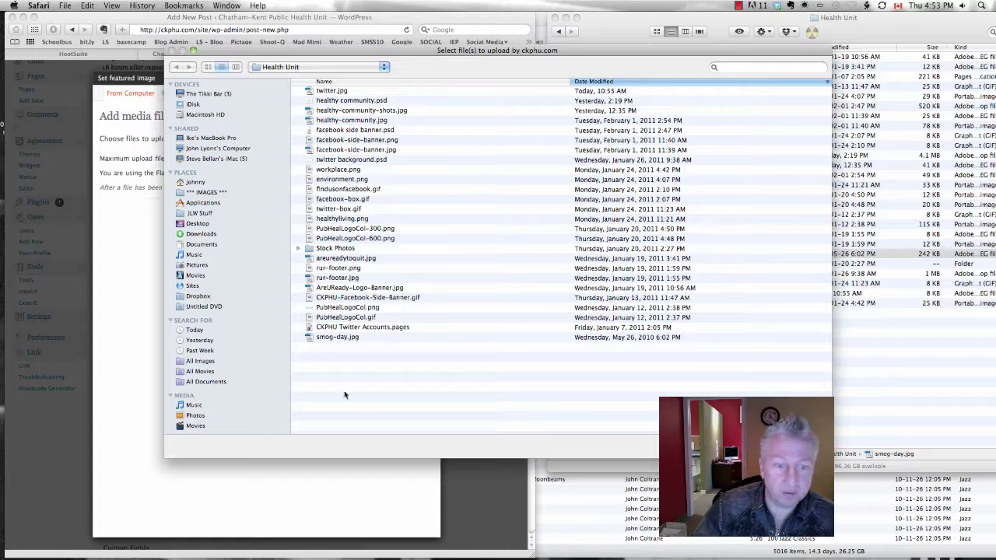
{"action": "left_click", "coordinate": [321, 339]}
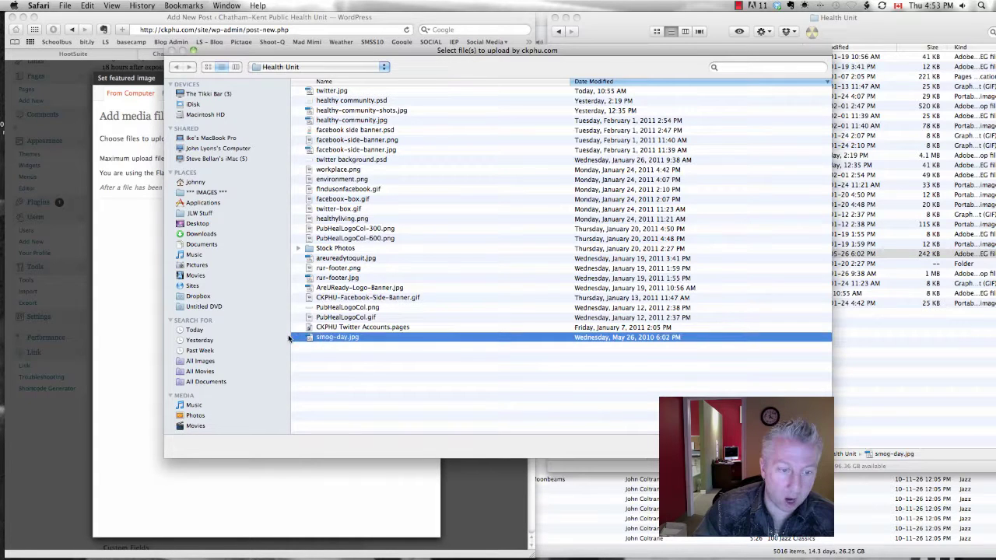
{"action": "key", "text": "Return"}
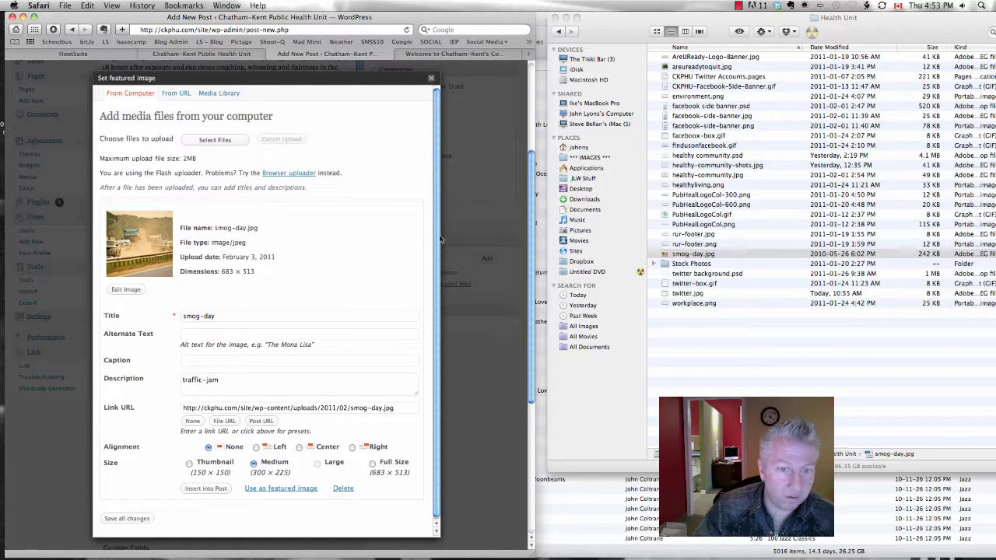
{"action": "scroll", "coordinate": [437, 260], "scroll_direction": "down", "scroll_amount": 1}
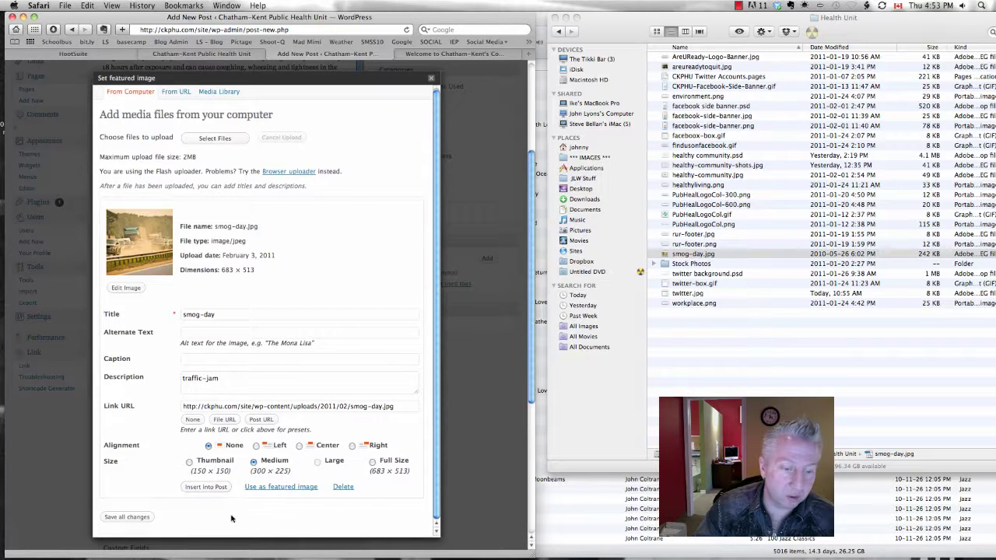
{"action": "left_click", "coordinate": [280, 487]}
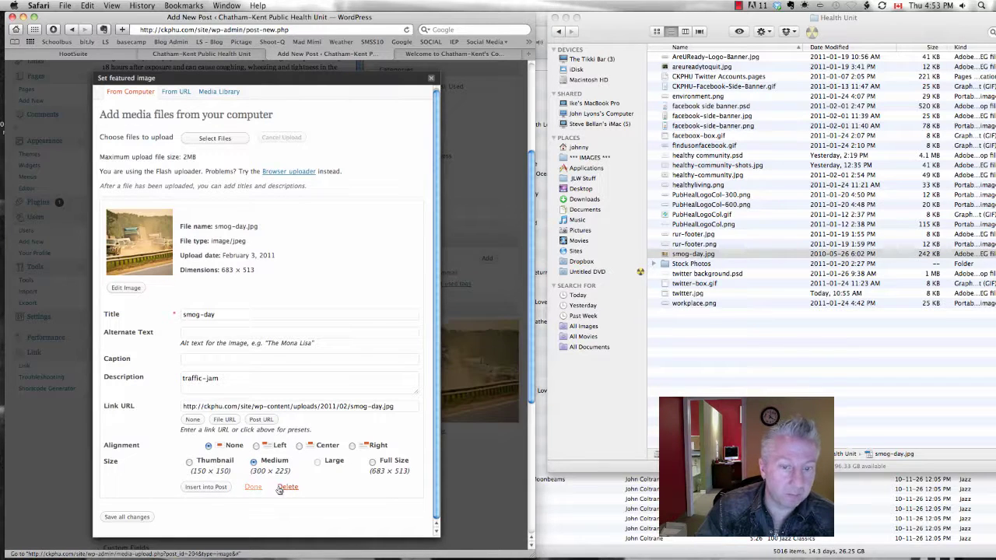
{"action": "left_click", "coordinate": [140, 517]}
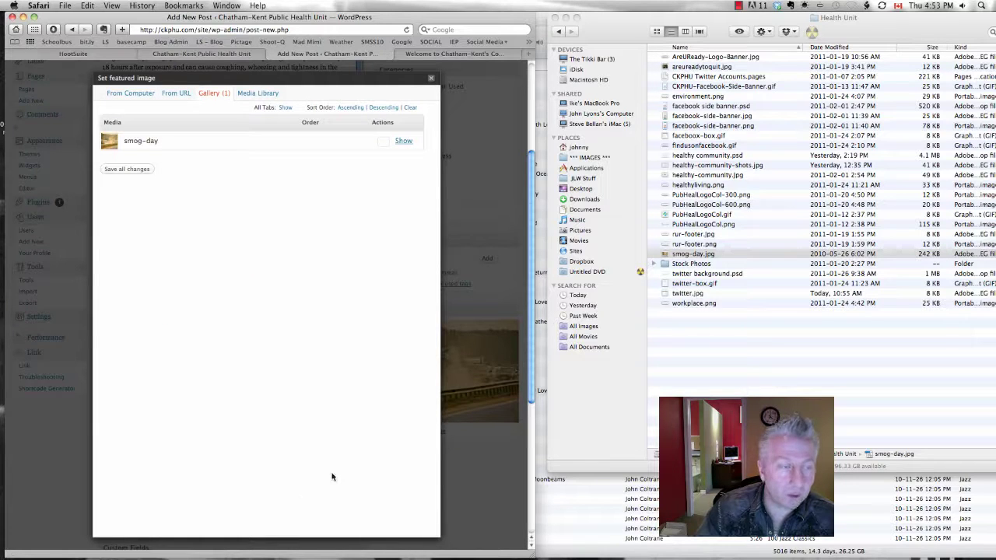
Close the featured image window and press Publish in the editor
{"action": "left_click", "coordinate": [431, 81]}
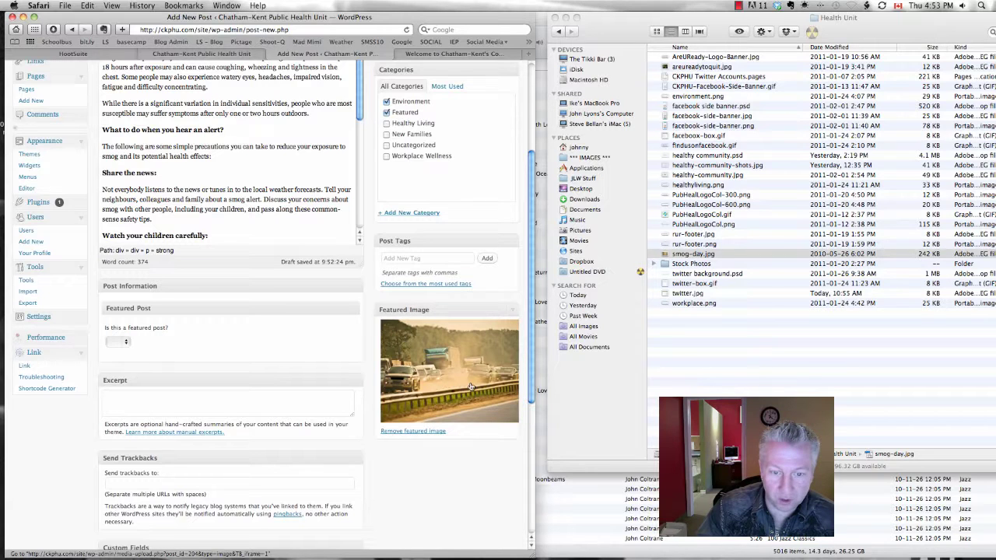
{"action": "scroll", "coordinate": [535, 297], "scroll_direction": "down", "scroll_amount": 5}
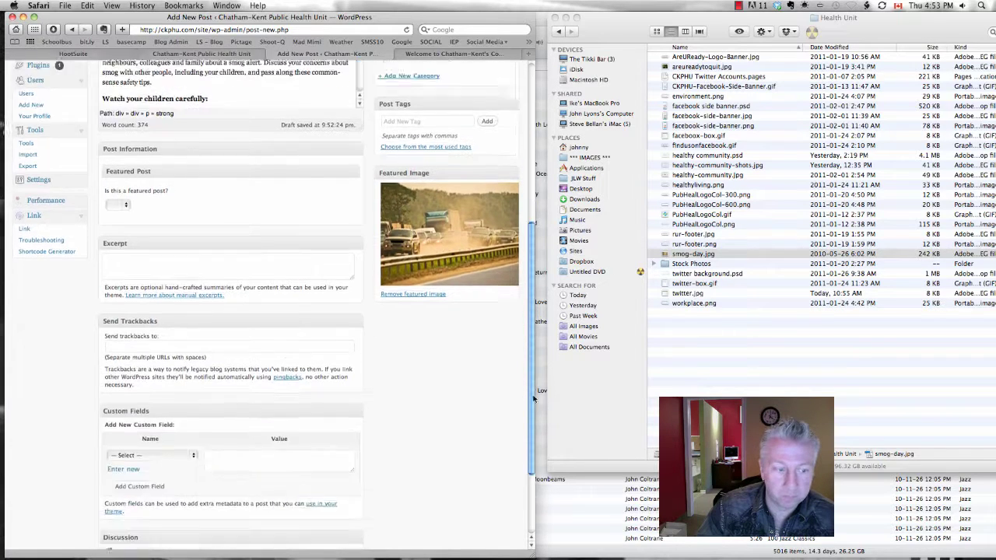
{"action": "scroll", "coordinate": [480, 71], "scroll_direction": "up", "scroll_amount": 10}
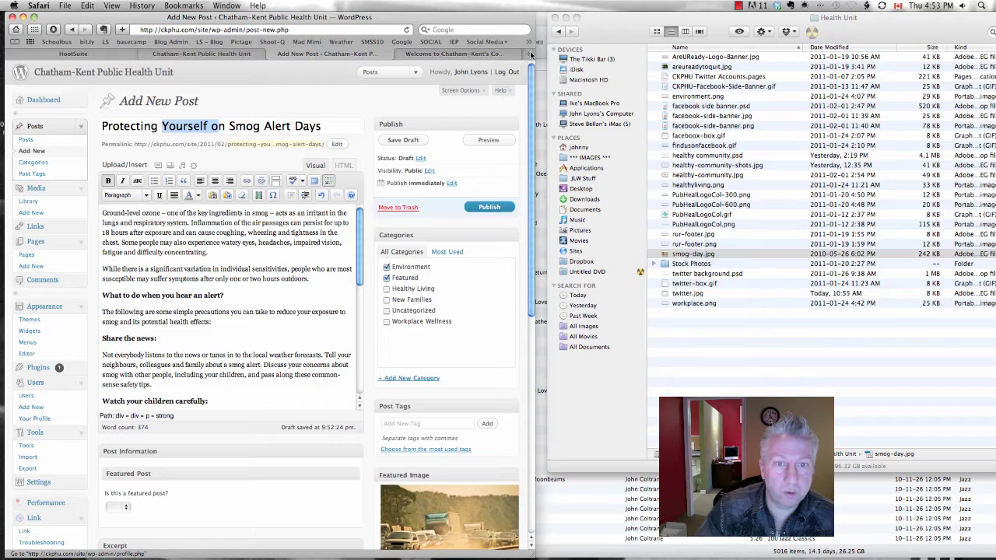
{"action": "left_click", "coordinate": [490, 210]}
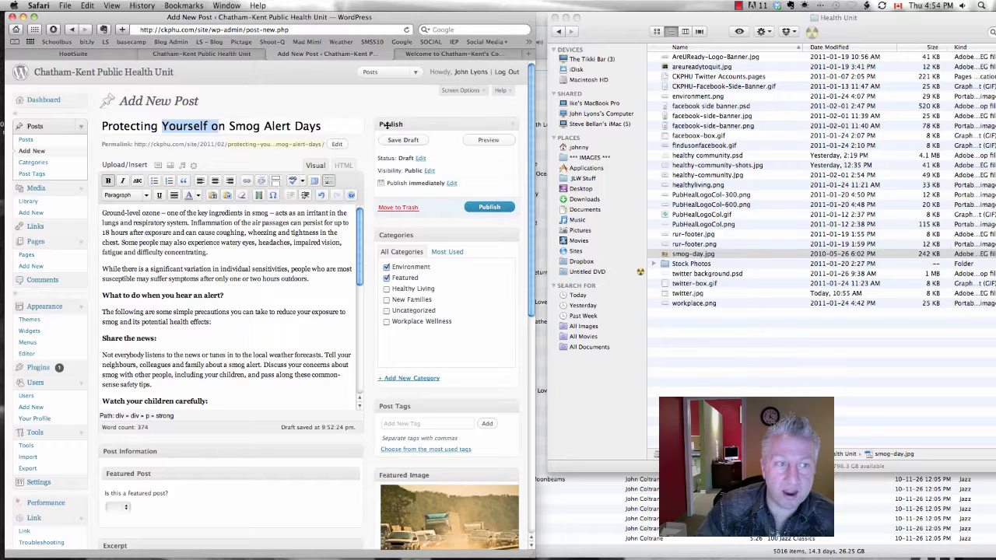
Publish 'Protecting Yourself on Smog Alert Days' from the Publish box
{"action": "left_click", "coordinate": [488, 208]}
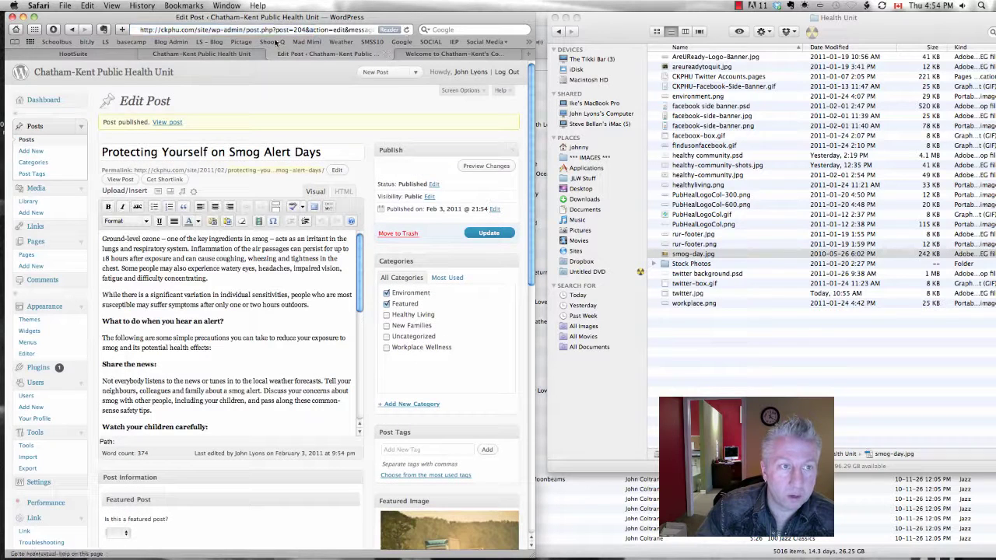
Reload the public homepage and scroll through it to find the new smog post
{"action": "left_click", "coordinate": [223, 55]}
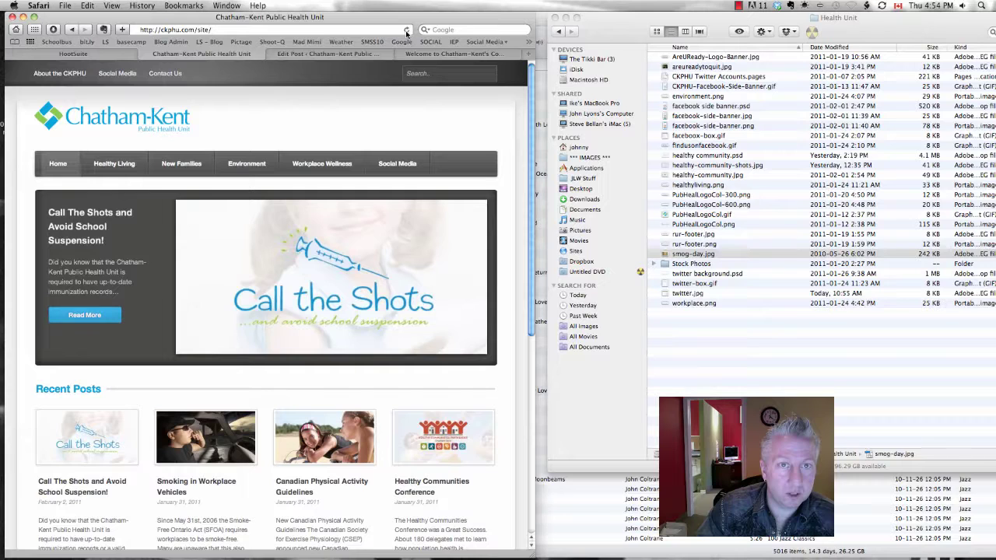
{"action": "left_click", "coordinate": [405, 31]}
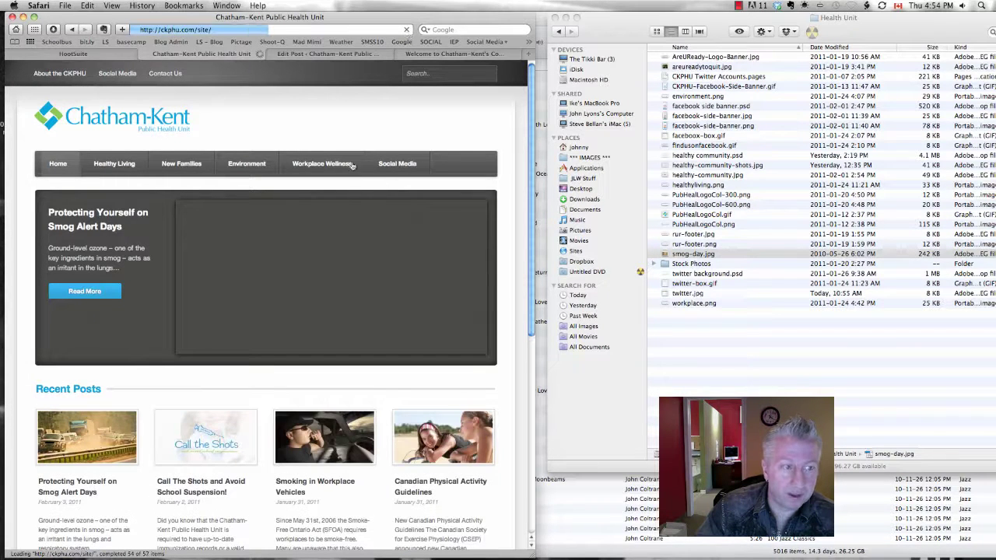
{"action": "scroll", "coordinate": [533, 208], "scroll_direction": "down", "scroll_amount": 1}
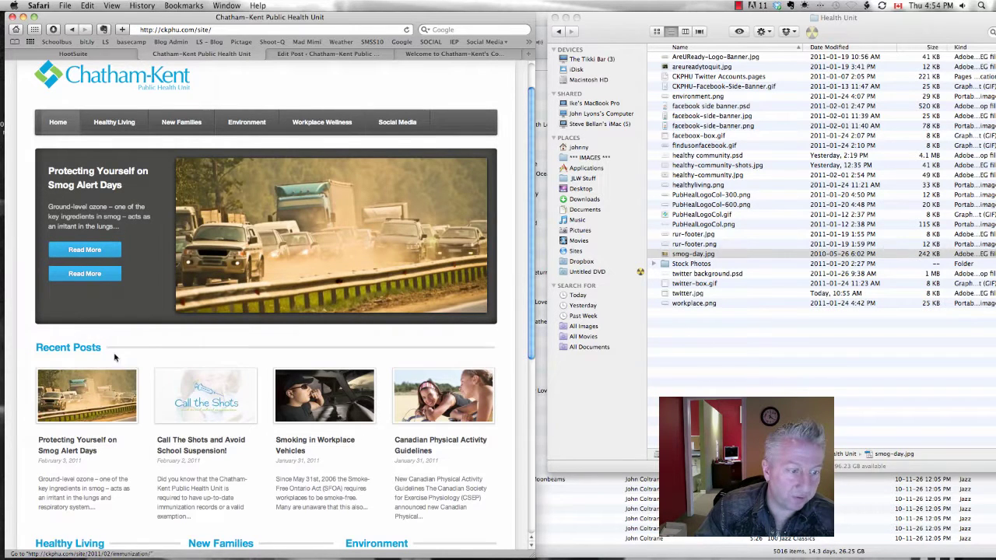
{"action": "scroll", "coordinate": [91, 390], "scroll_direction": "down", "scroll_amount": 3}
{"action": "scroll", "coordinate": [90, 391], "scroll_direction": "down", "scroll_amount": 3}
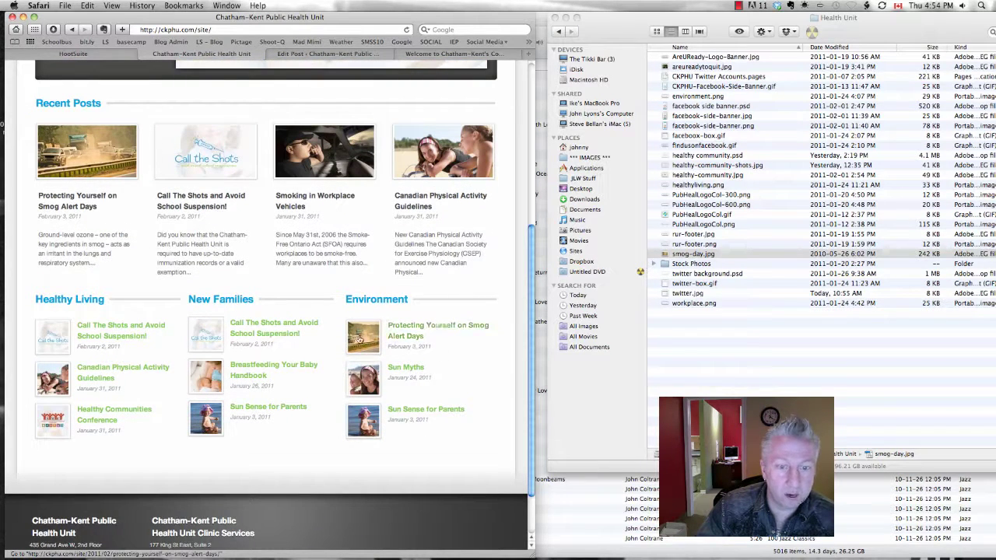
Open the smog alert article's page and copy its address with Edit > Copy
{"action": "left_click", "coordinate": [414, 329]}
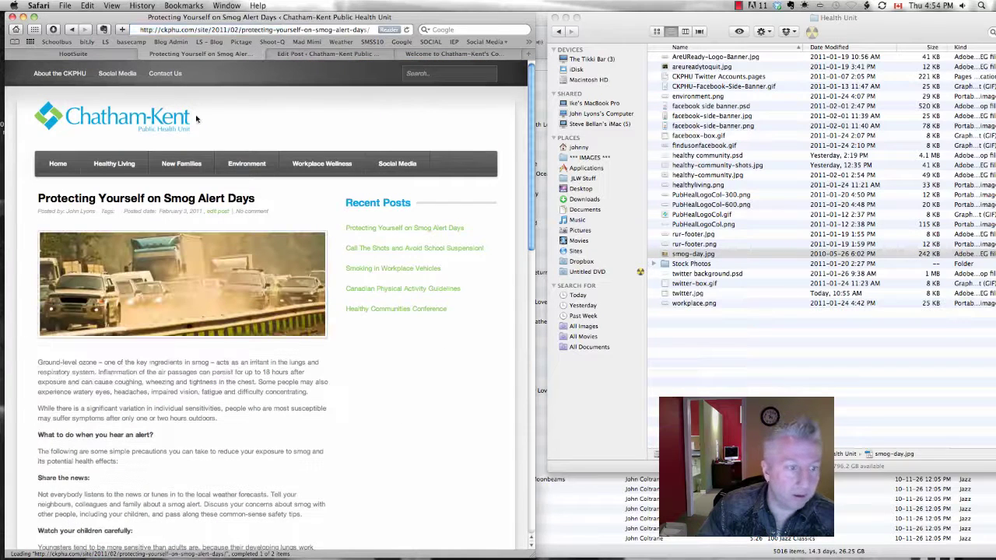
{"action": "scroll", "coordinate": [519, 170], "scroll_direction": "down", "scroll_amount": 2}
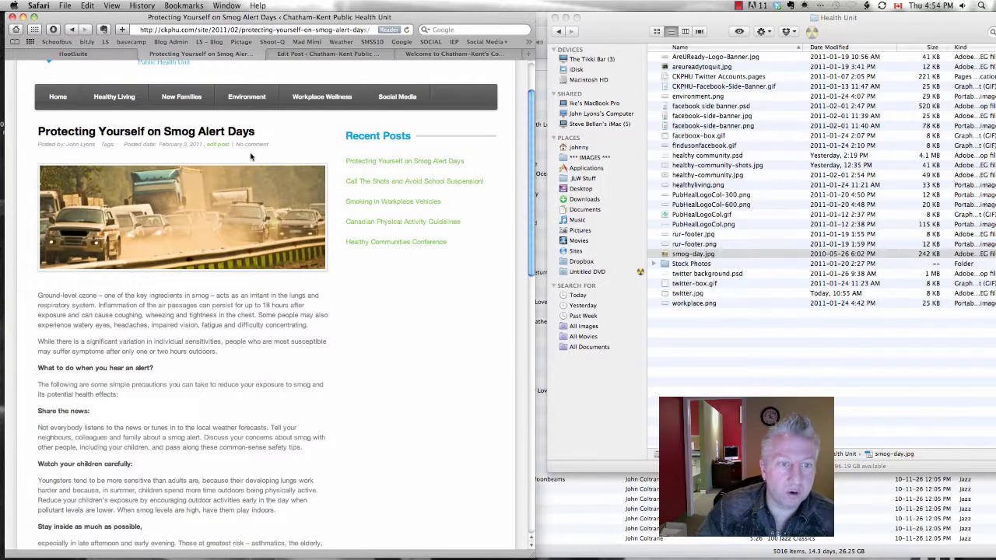
{"action": "scroll", "coordinate": [530, 189], "scroll_direction": "up", "scroll_amount": 2}
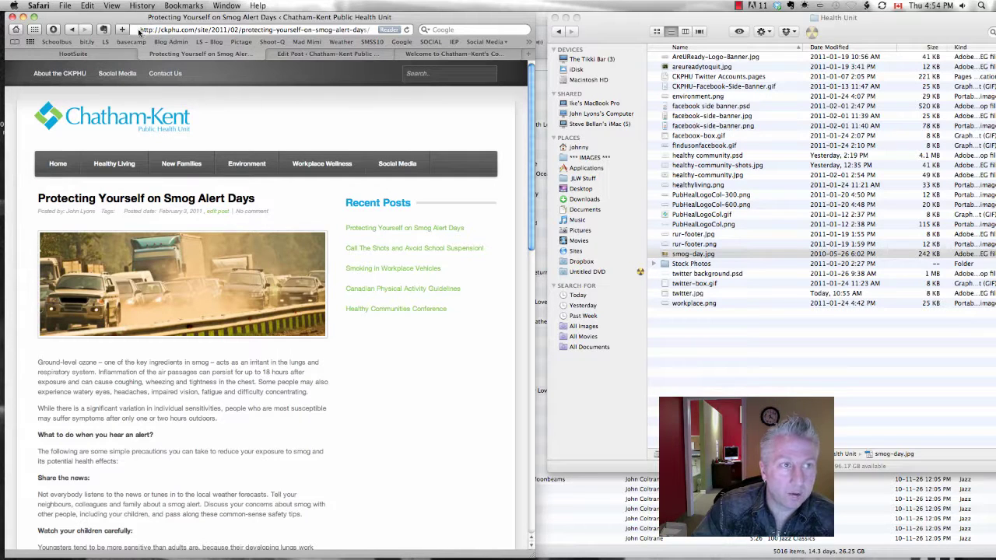
{"action": "left_click", "coordinate": [193, 30]}
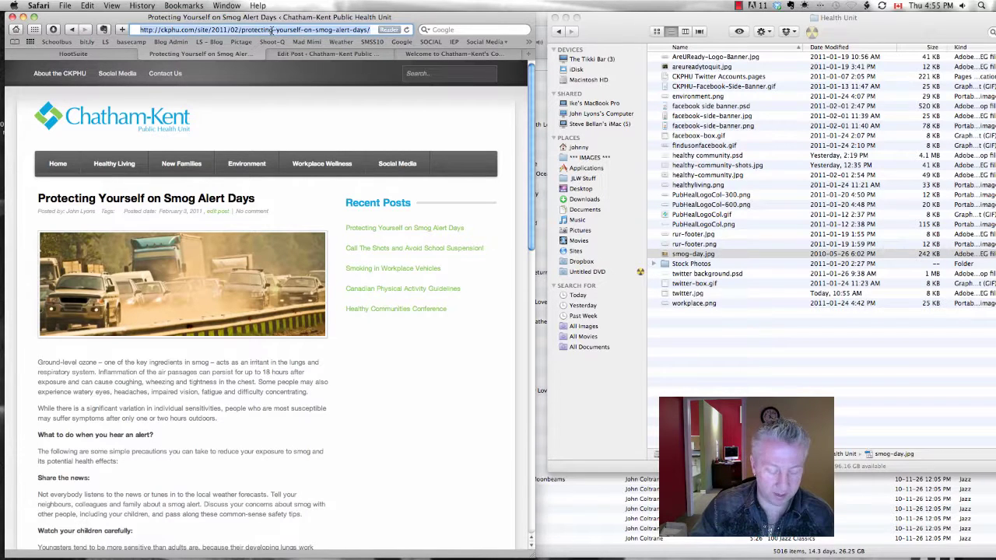
{"action": "left_click", "coordinate": [89, 6]}
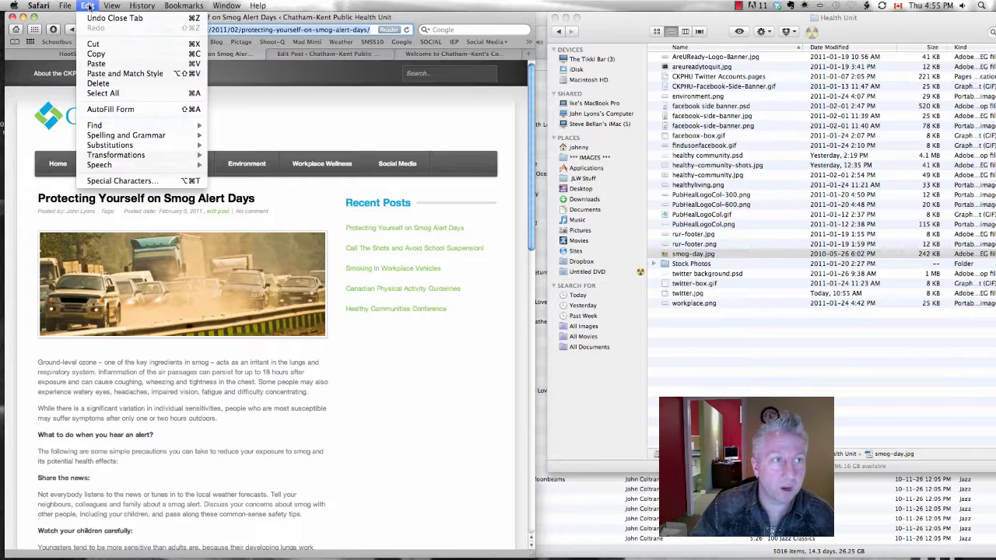
{"action": "left_click", "coordinate": [107, 56]}
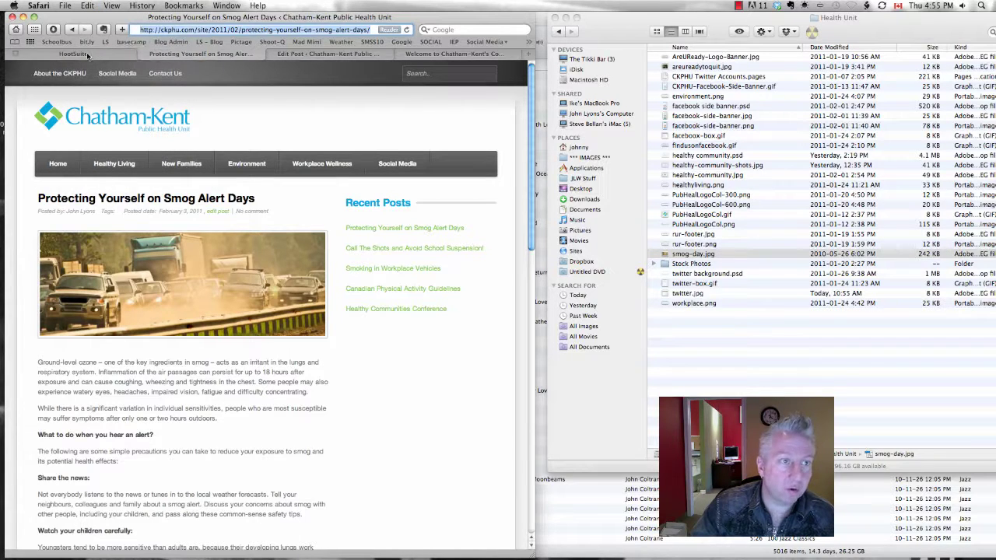
Widen the browser on HootSuite and open the CKPHU_NewFam, then CKPHU_Workplace streams
{"action": "left_click", "coordinate": [77, 54]}
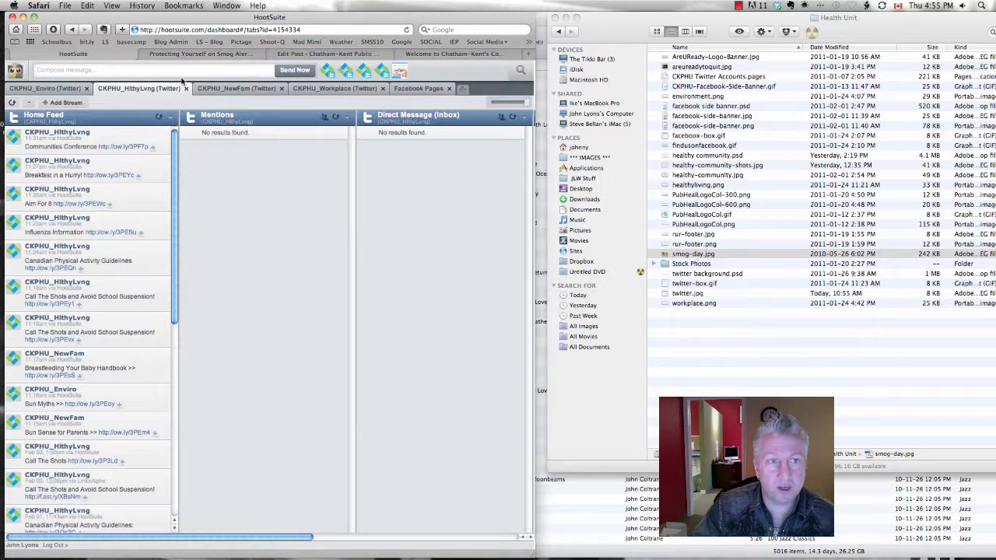
{"action": "left_click_drag", "start_coordinate": [201, 19], "coordinate": [202, 19]}
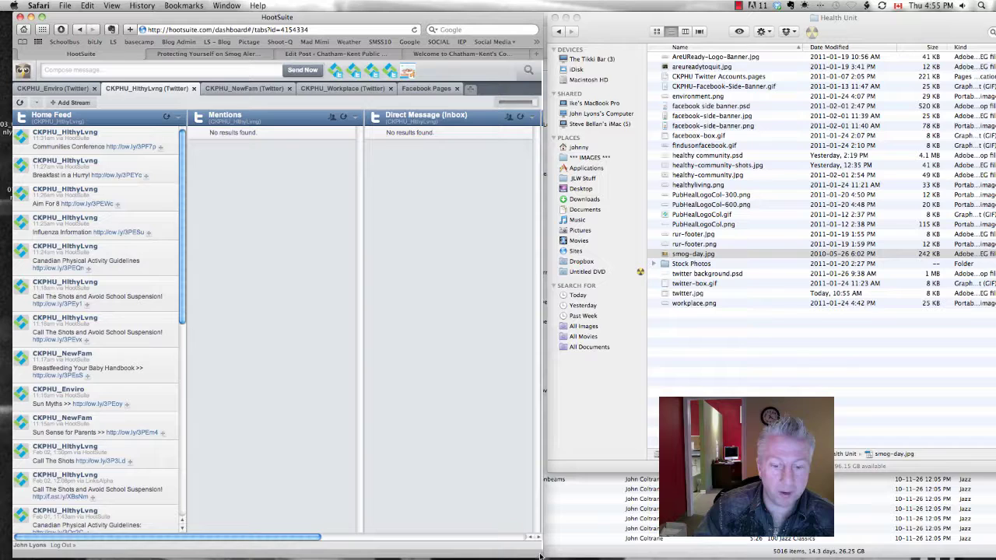
{"action": "left_click_drag", "start_coordinate": [540, 554], "coordinate": [625, 545]}
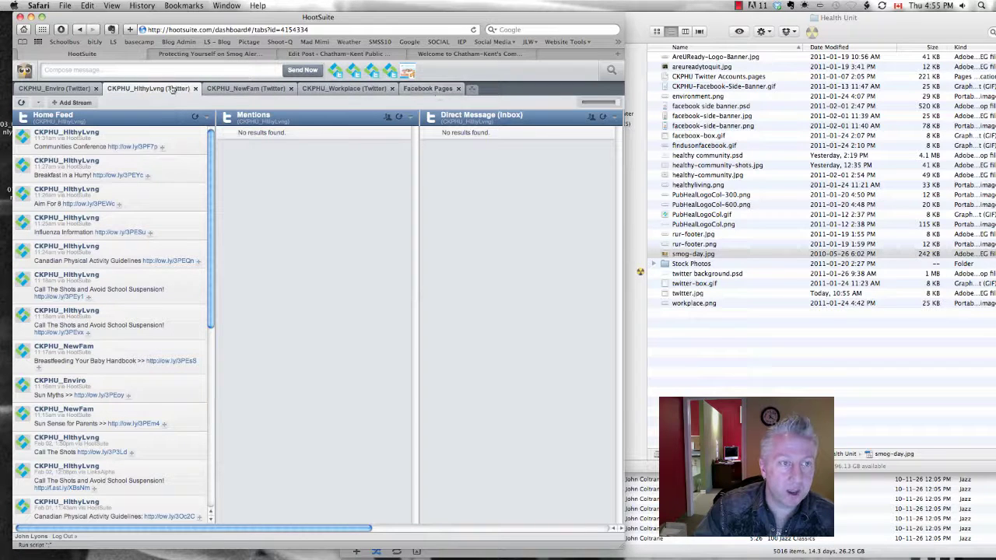
{"action": "left_click", "coordinate": [71, 89]}
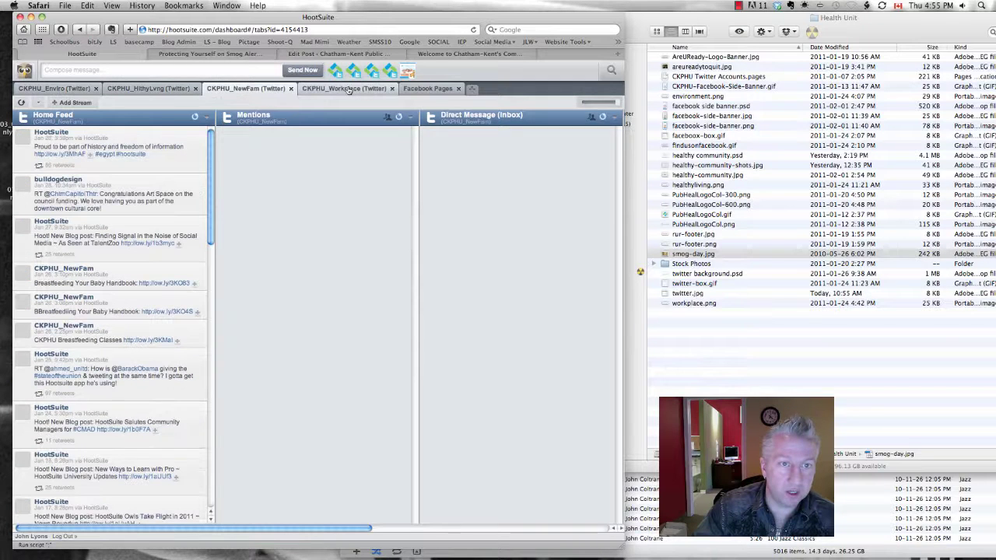
{"action": "left_click", "coordinate": [378, 87]}
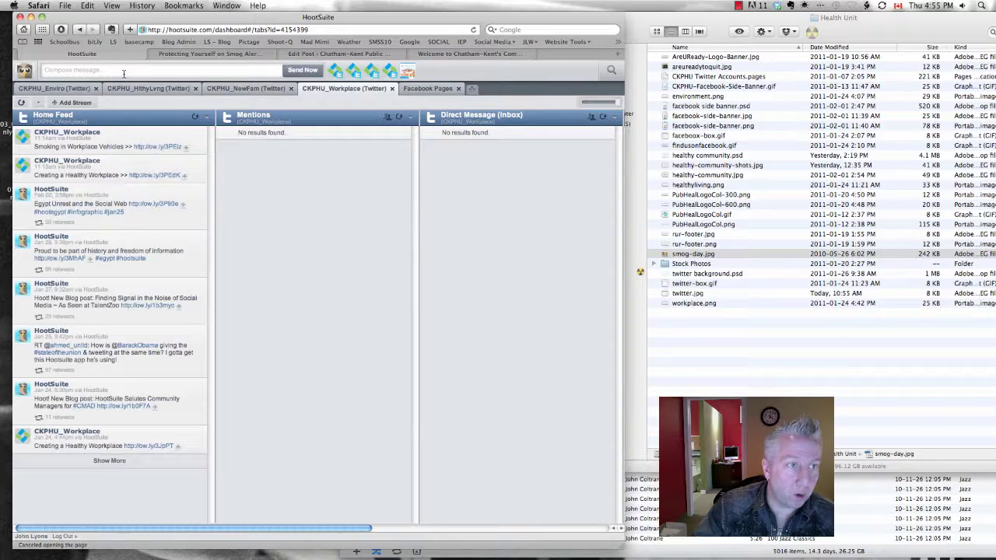
{"action": "left_click", "coordinate": [114, 73]}
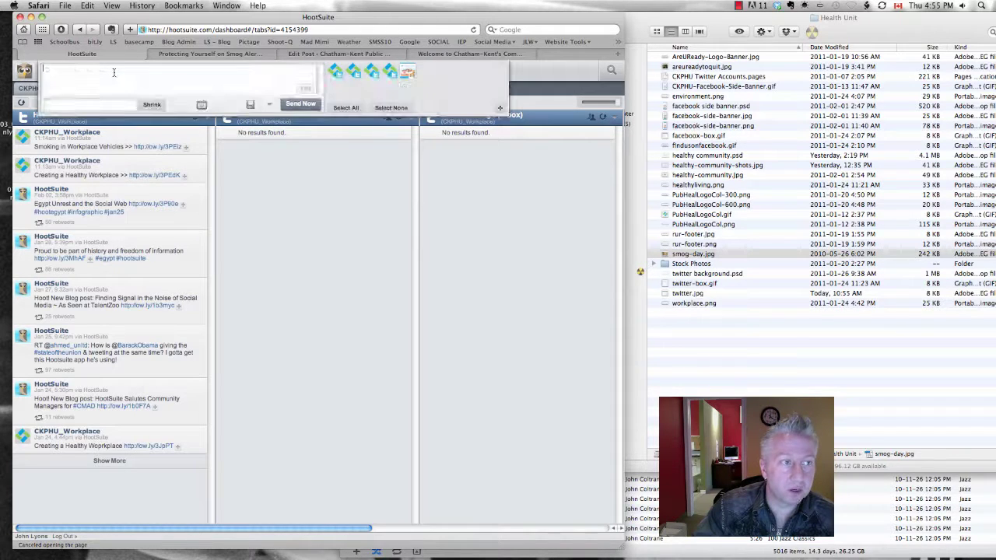
{"action": "left_click", "coordinate": [56, 105]}
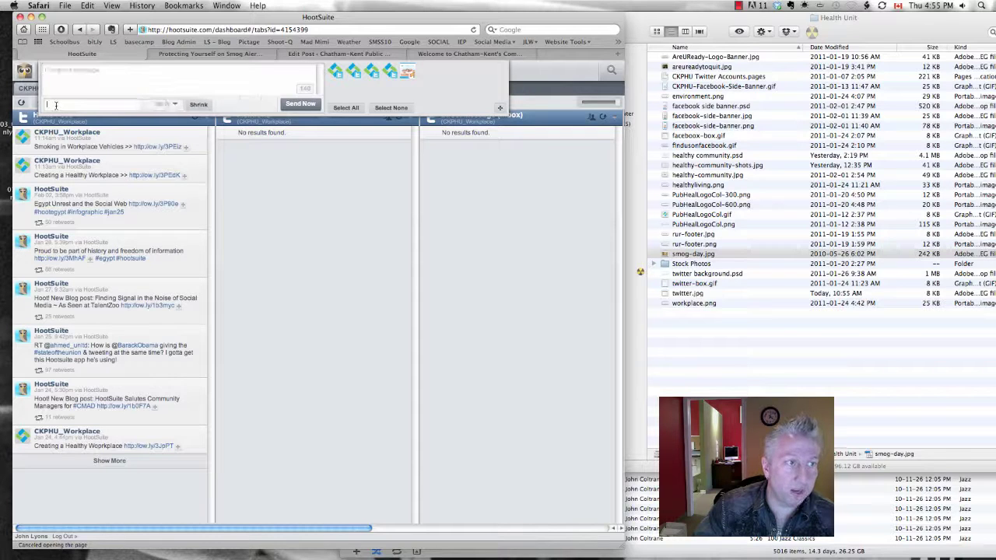
{"action": "left_click", "coordinate": [87, 6]}
{"action": "left_click", "coordinate": [106, 65]}
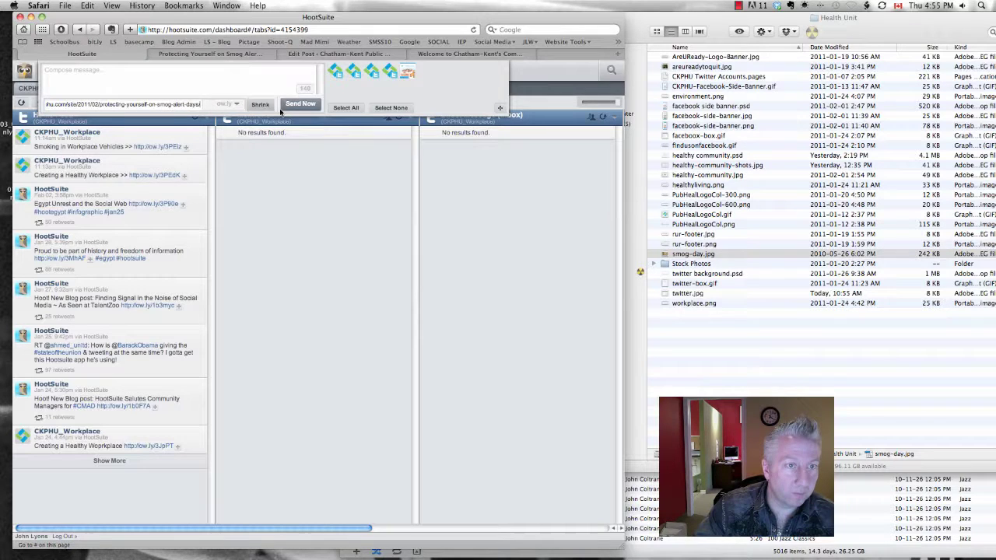
{"action": "left_click", "coordinate": [259, 105]}
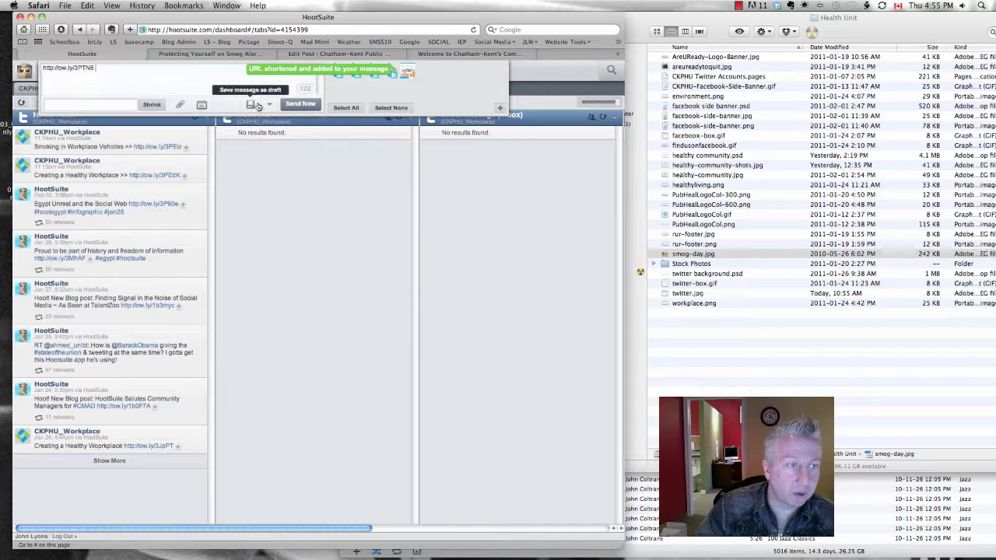
{"action": "left_click", "coordinate": [230, 54]}
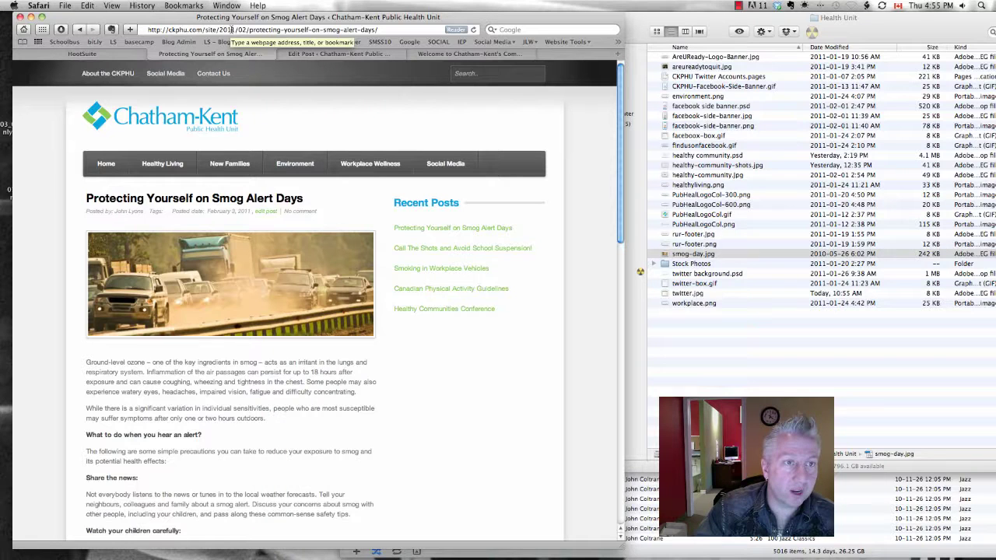
Copy the post title 'Protecting Yourself on Smog Alert Days' into the HootSuite message before the short link
{"action": "left_click", "coordinate": [107, 56]}
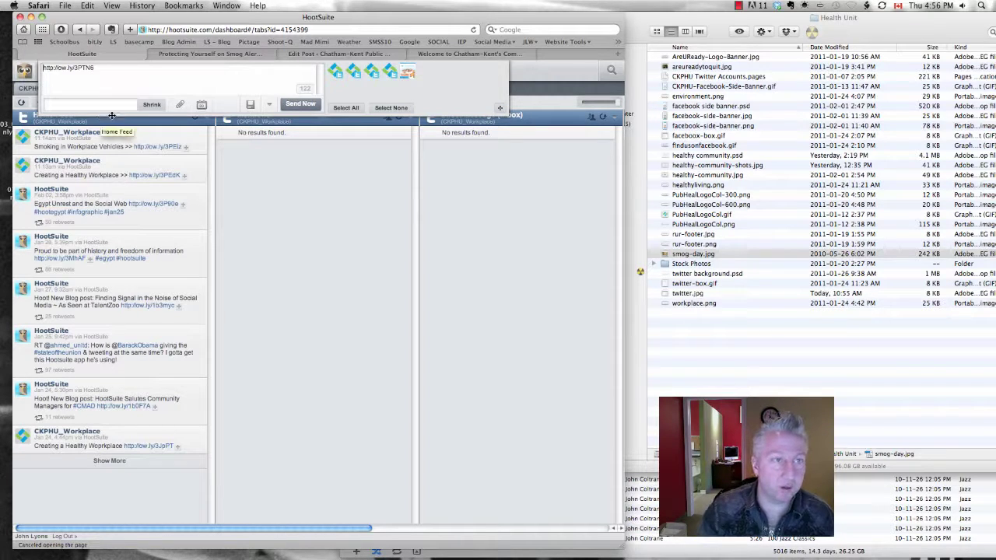
{"action": "left_click", "coordinate": [207, 54]}
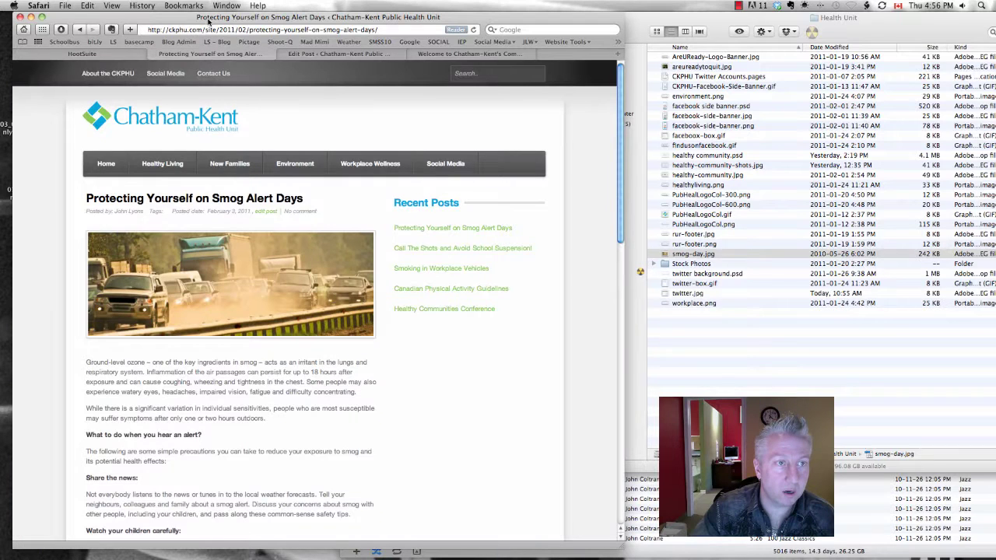
{"action": "left_click_drag", "start_coordinate": [85, 199], "coordinate": [306, 207]}
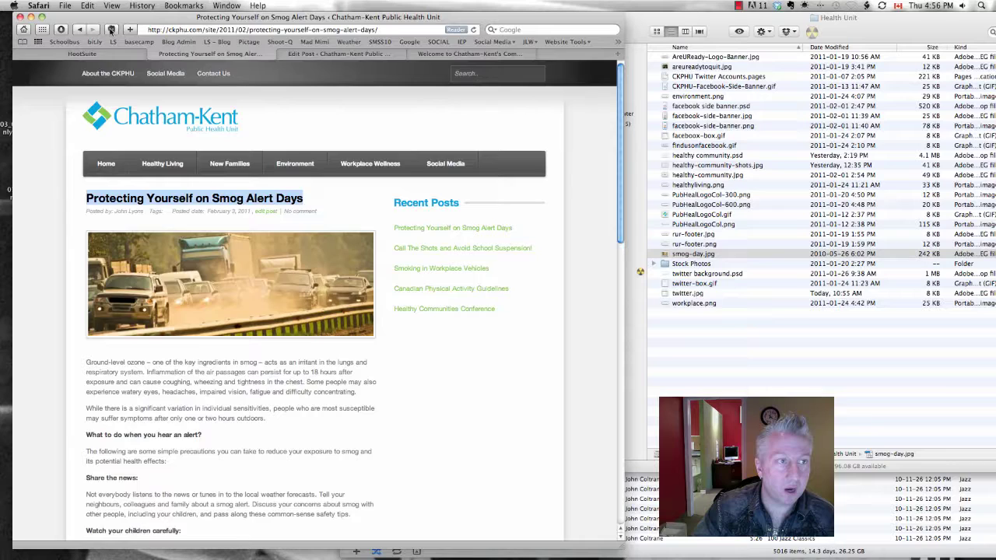
{"action": "left_click", "coordinate": [74, 54]}
{"action": "key", "text": "super+v"}
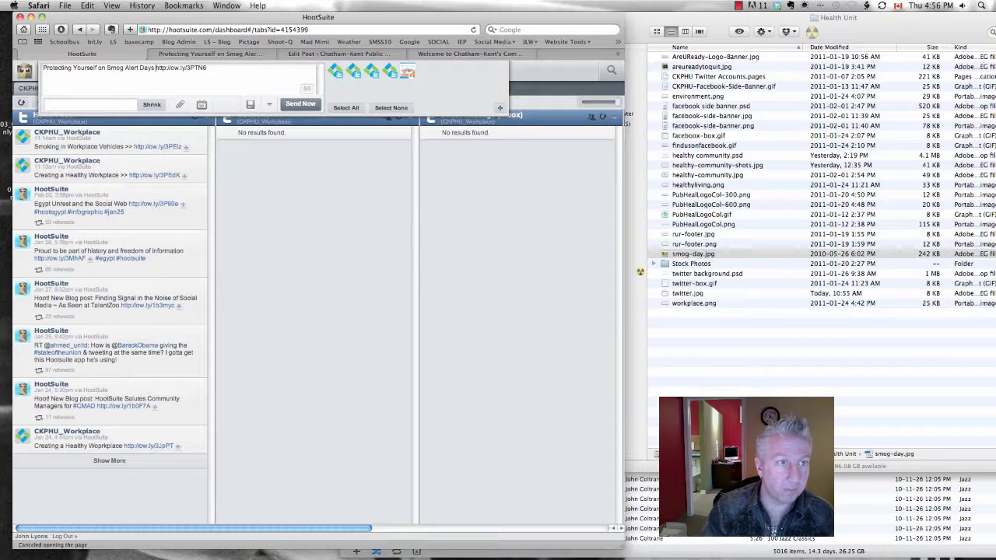
Select the CKPHU_Enviro and Chatham-Kent Public Health Unit profiles and keep the smog photo as the link thumbnail
{"action": "left_click", "coordinate": [334, 71]}
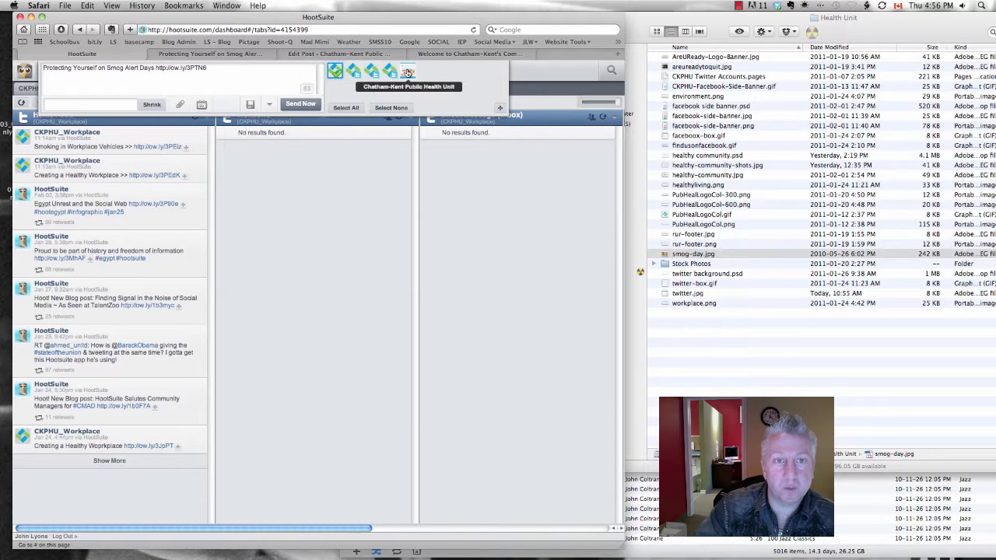
{"action": "left_click", "coordinate": [407, 72]}
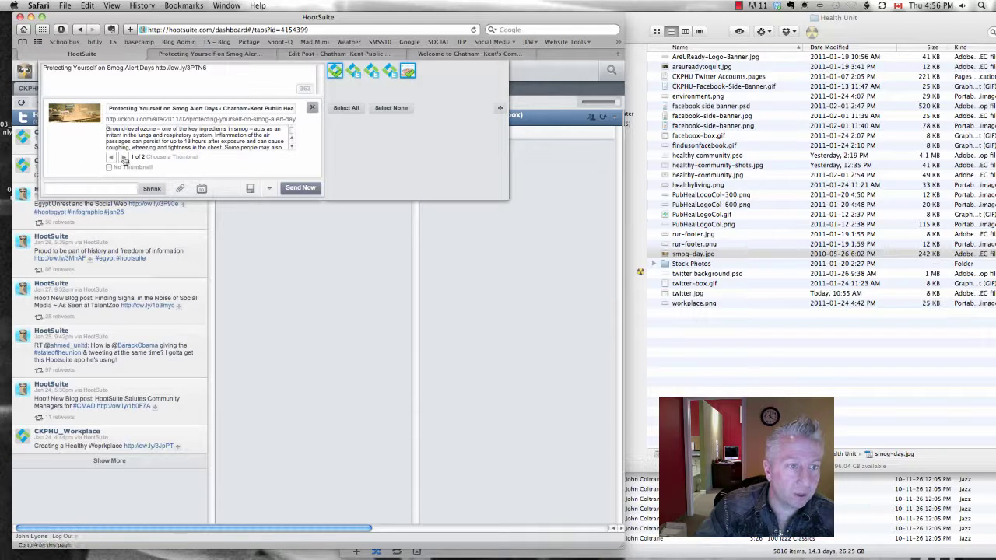
{"action": "left_click", "coordinate": [122, 157]}
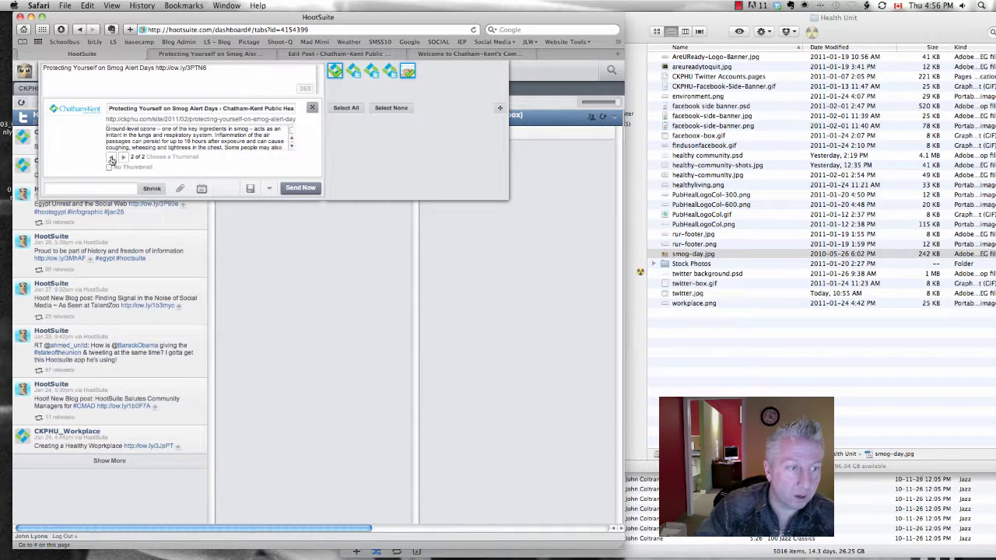
{"action": "left_click", "coordinate": [111, 158]}
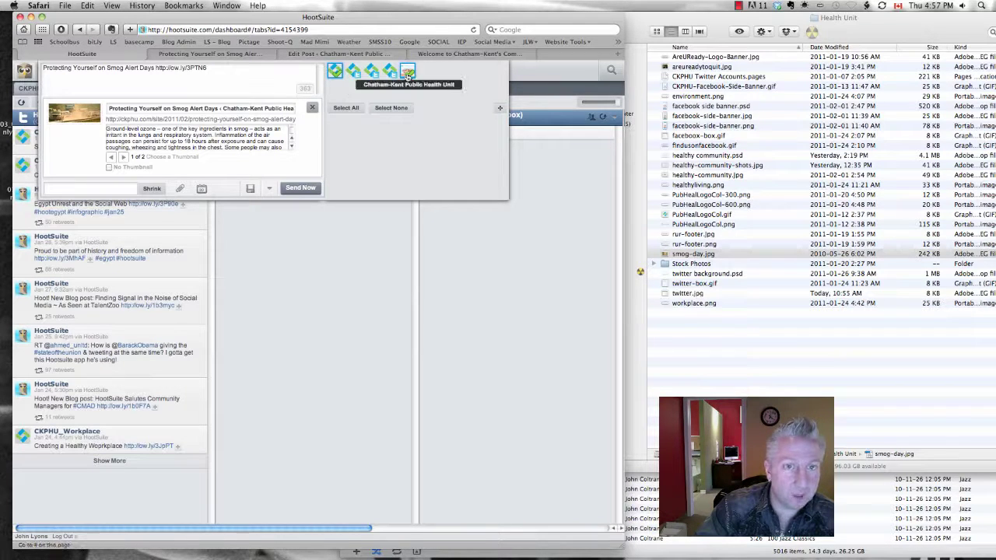
Reselect both profiles and send the message immediately
{"action": "left_click", "coordinate": [408, 72]}
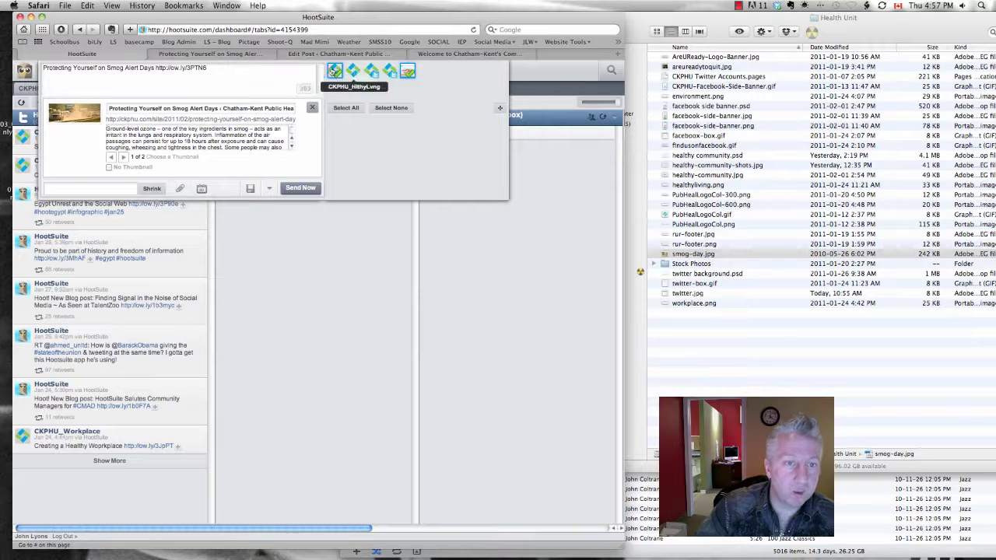
{"action": "left_click", "coordinate": [335, 72]}
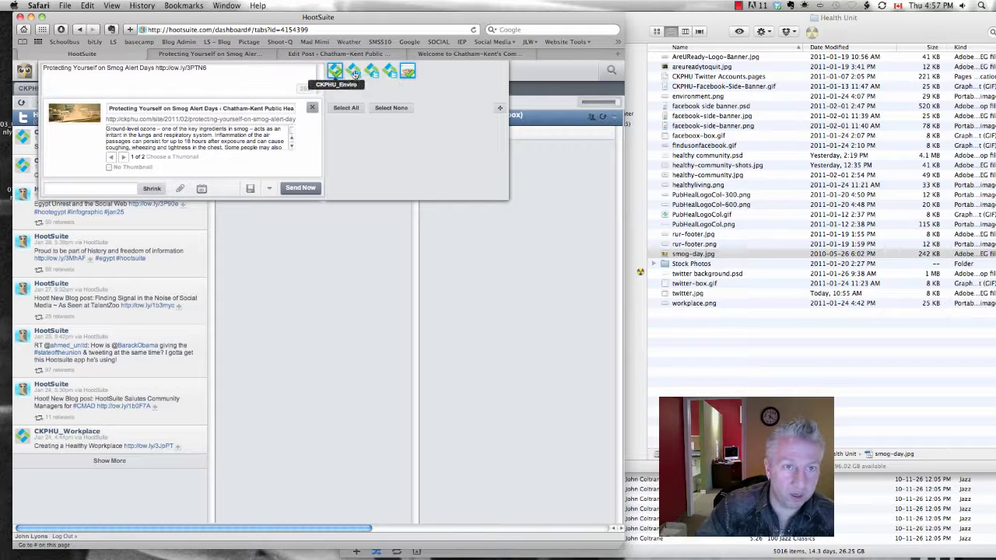
{"action": "left_click", "coordinate": [299, 188]}
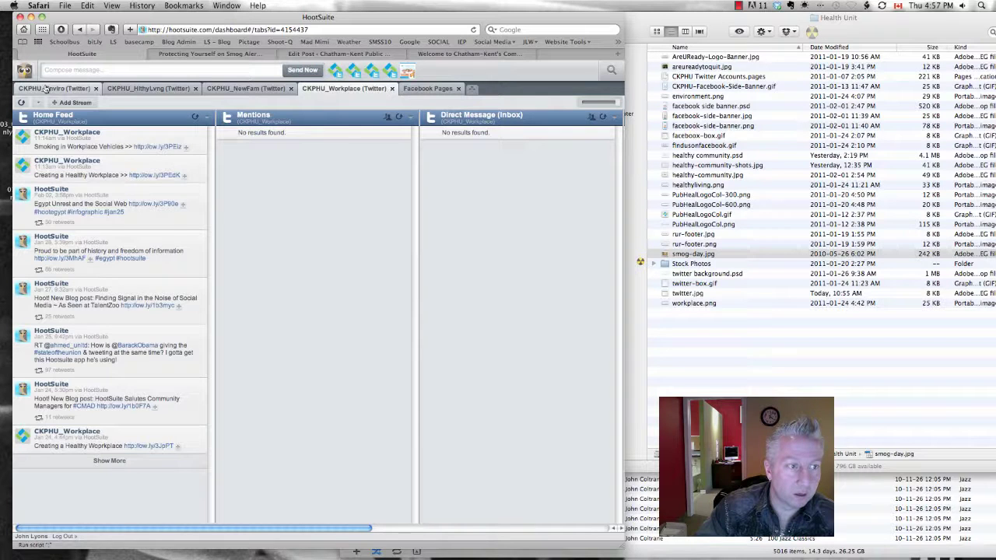
View the CKPHU_Enviro feed to confirm the new smog-alert tweet with its ow.ly link is at the top
{"action": "left_click", "coordinate": [46, 88]}
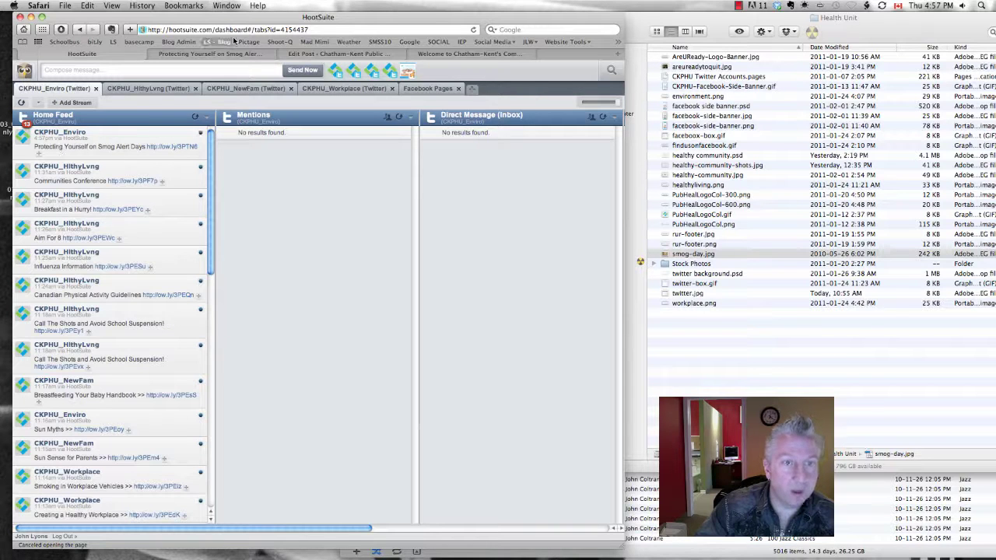
Load Facebook in a new browser tab
{"action": "key", "text": "super+t"}
{"action": "type", "text": "facebook.com/"}
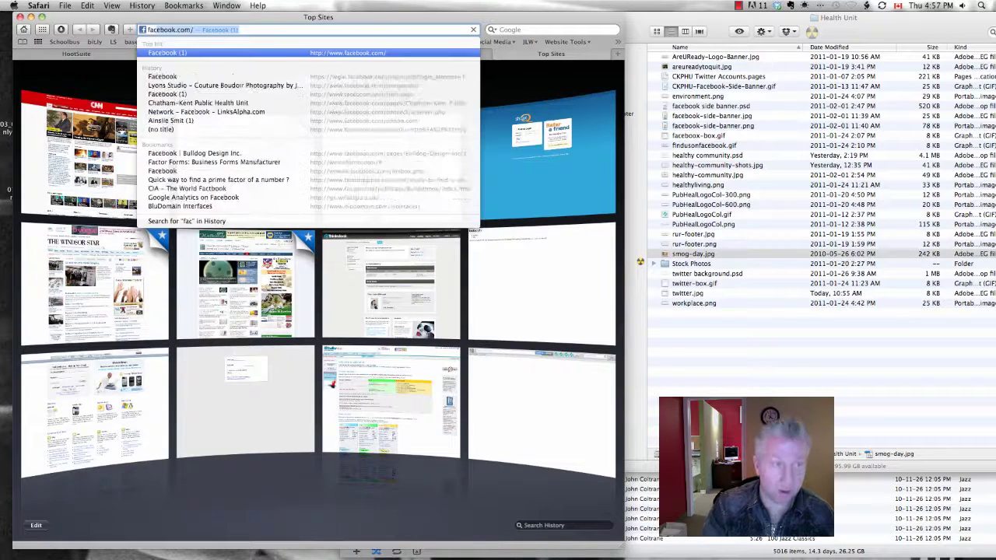
{"action": "key", "text": "Return"}
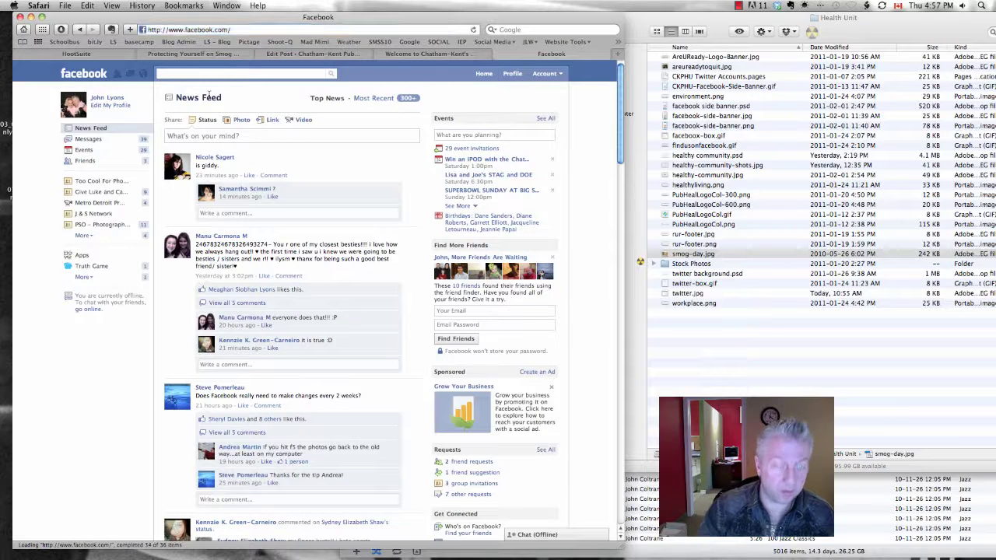
Search 'chatham', check the Chatham-Kent Public Health Unit Wall shows the smog post, then return to the blog post
{"action": "type", "text": "chatham"}
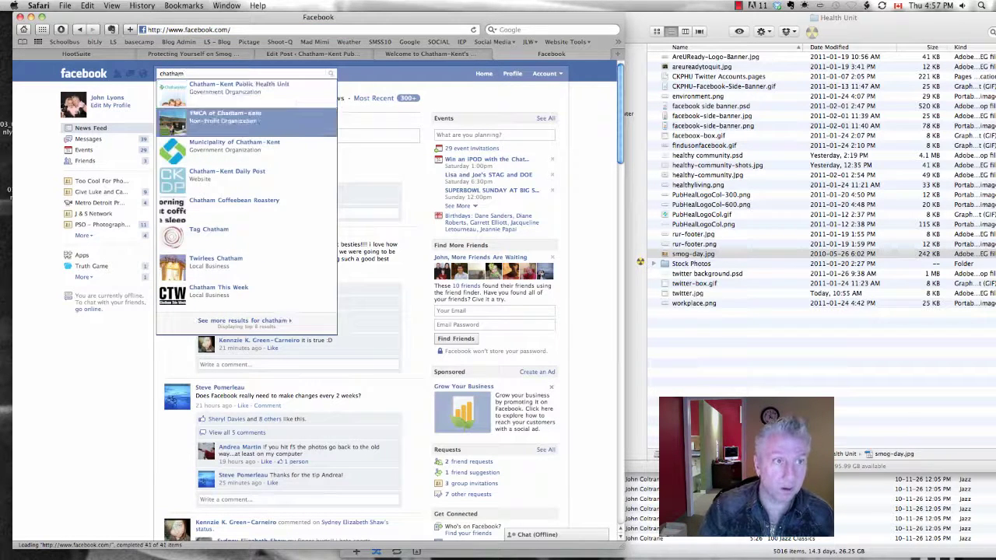
{"action": "key", "text": "Return"}
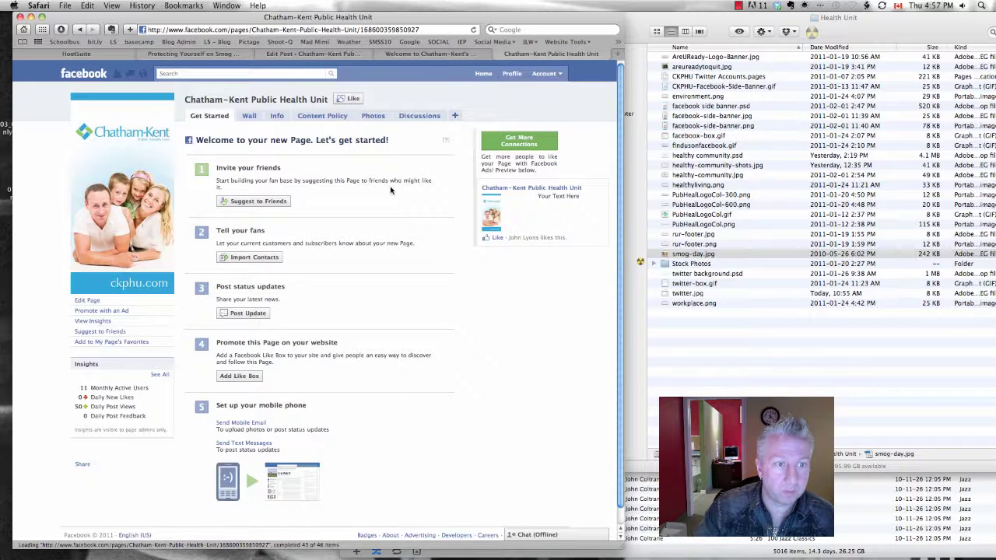
{"action": "left_click", "coordinate": [249, 116]}
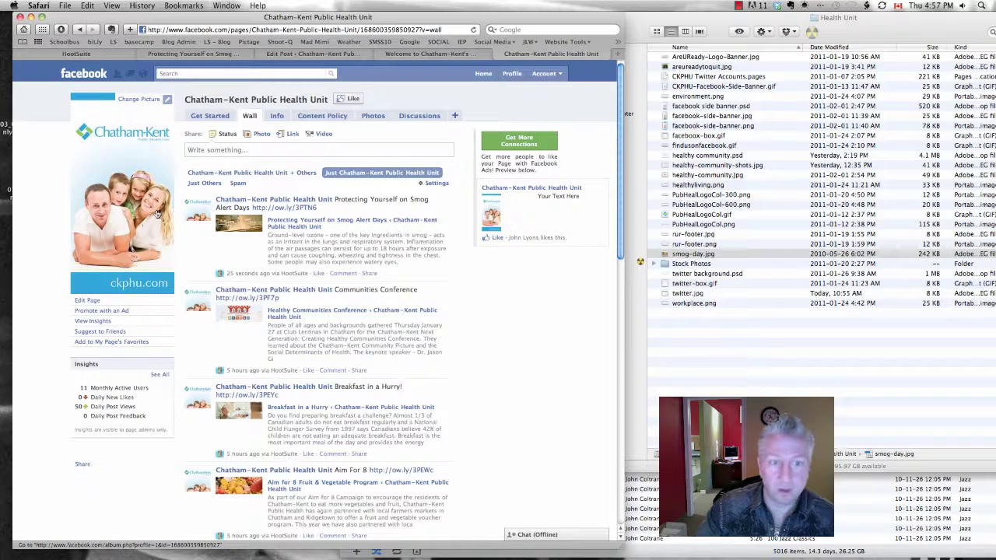
{"action": "left_click", "coordinate": [189, 55]}
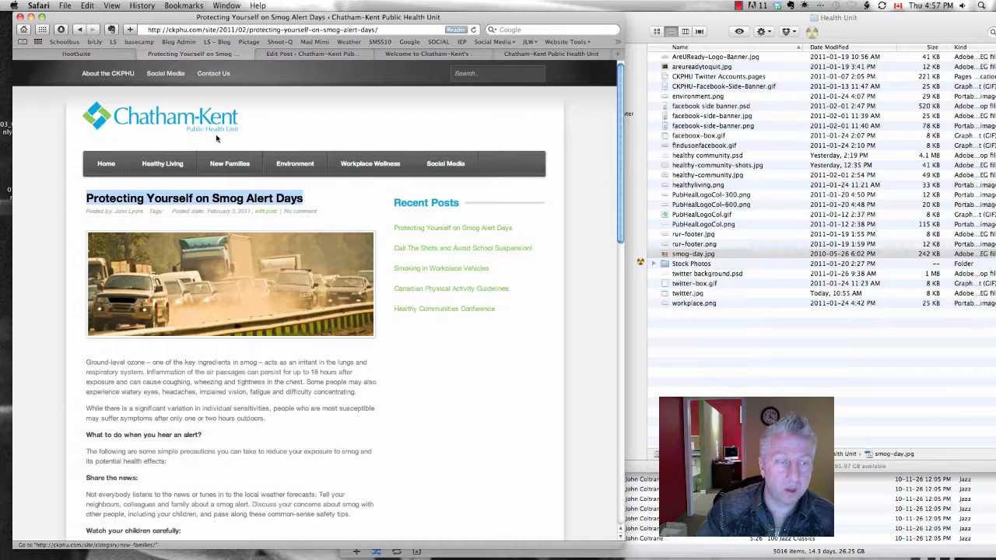